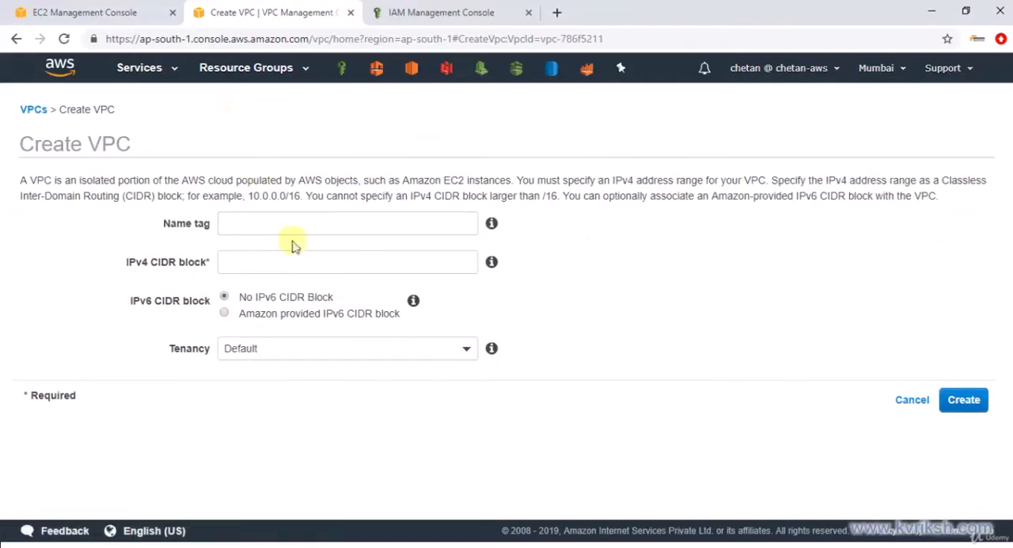
Create a VPC named MyVPC with the IPv4 CIDR block 10.200.0.0/16
left_click(303, 223)
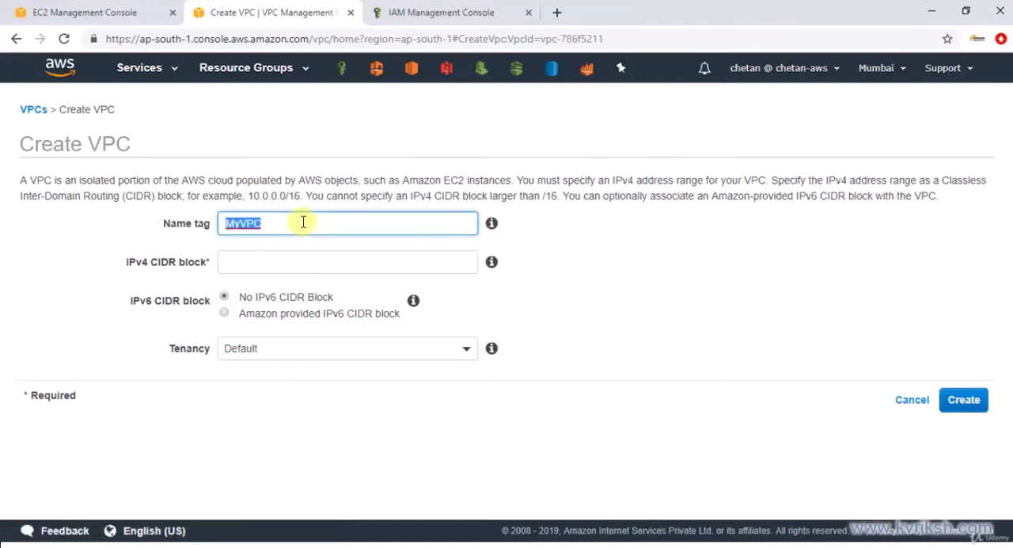
left_click(295, 254)
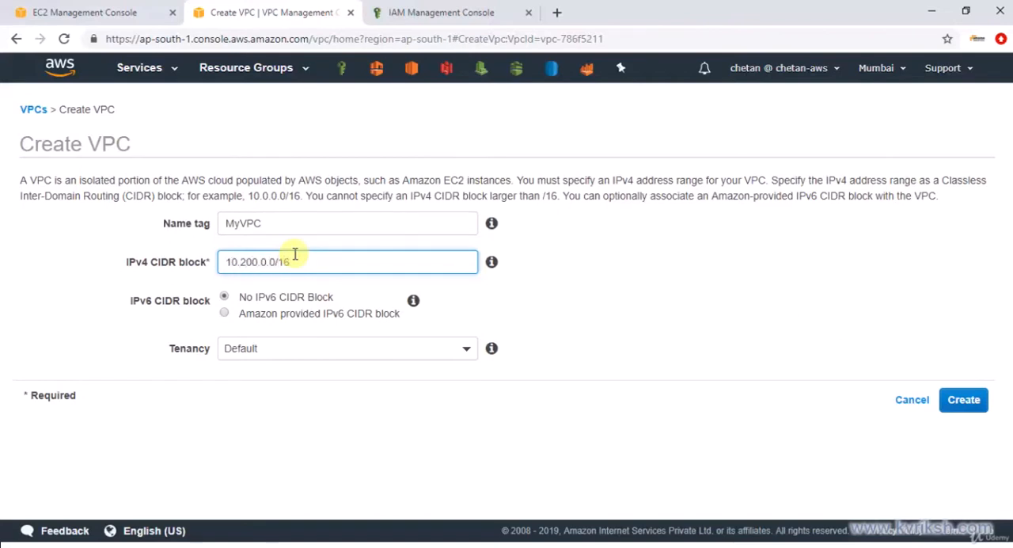
left_click(962, 400)
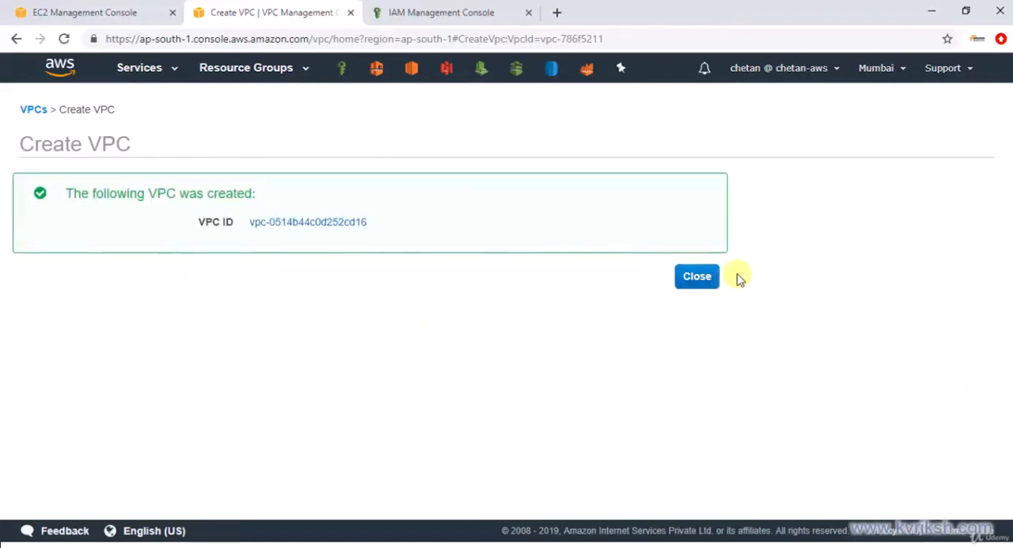
left_click(708, 276)
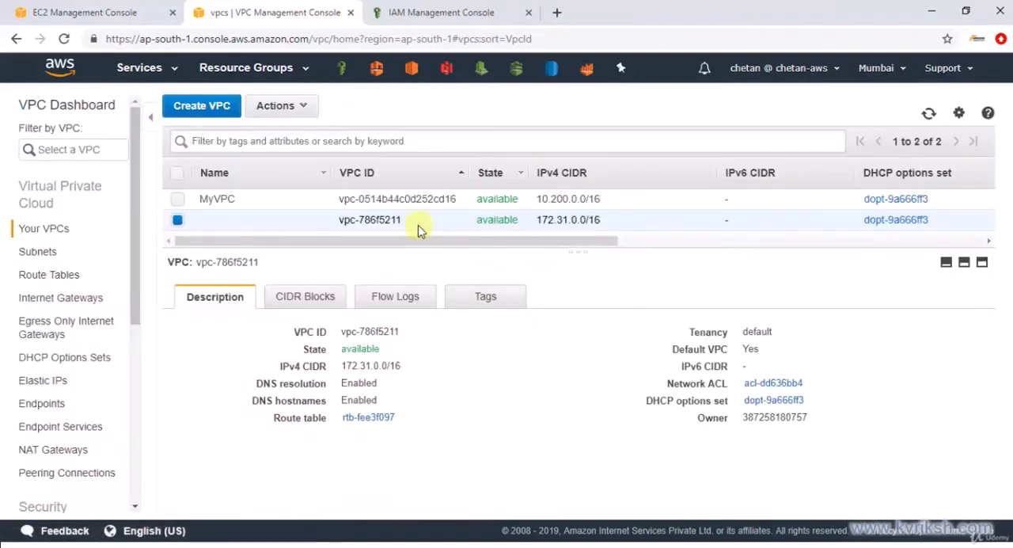
Review the details of MyVPC, the VPC dashboard's resource overview and the list of VPCs
left_click(337, 199)
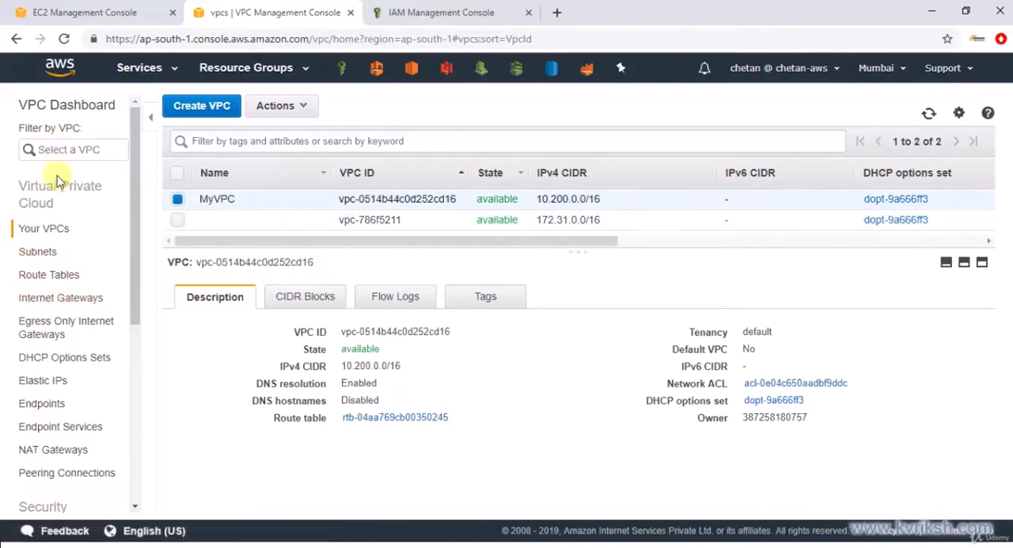
left_click(87, 105)
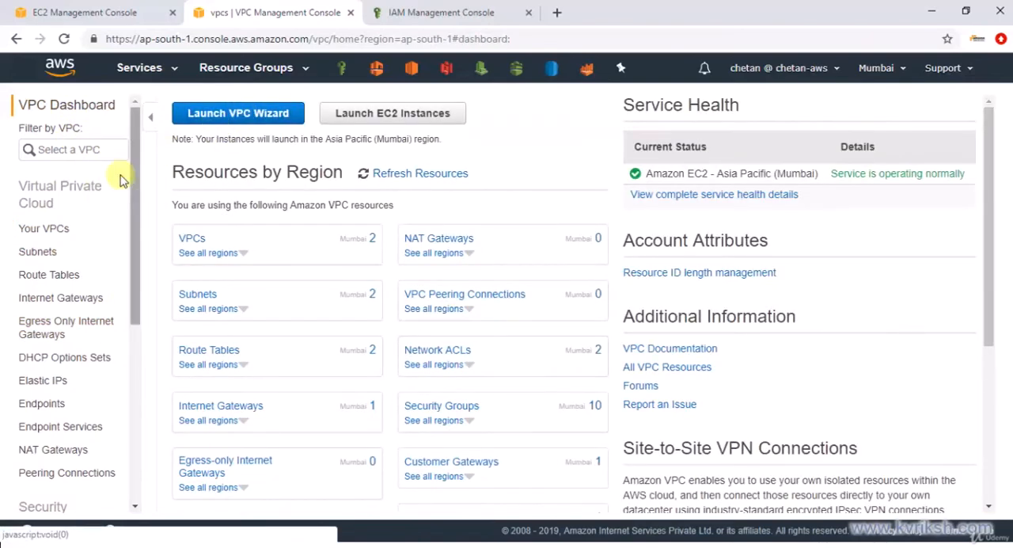
left_click(46, 229)
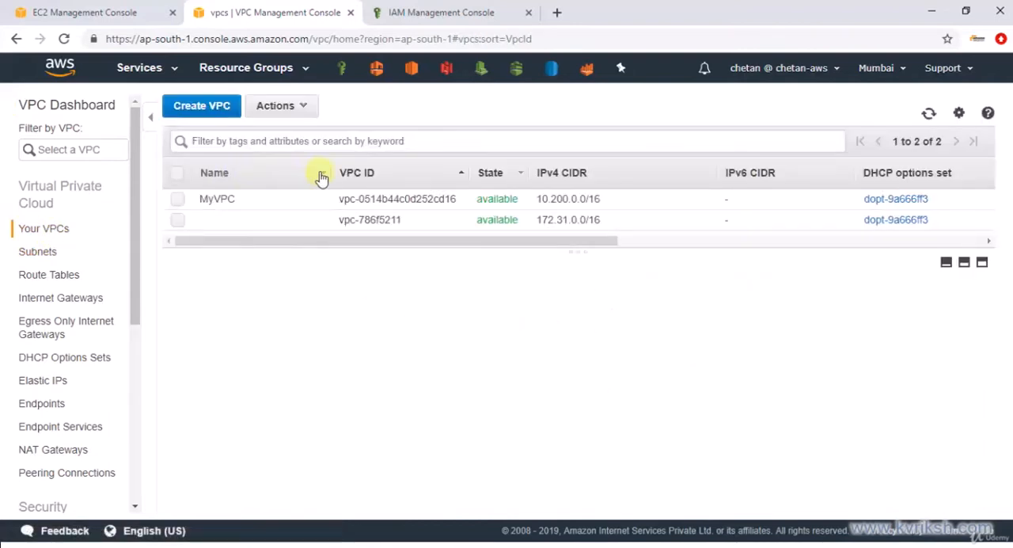
left_click_drag(354, 253, 351, 270)
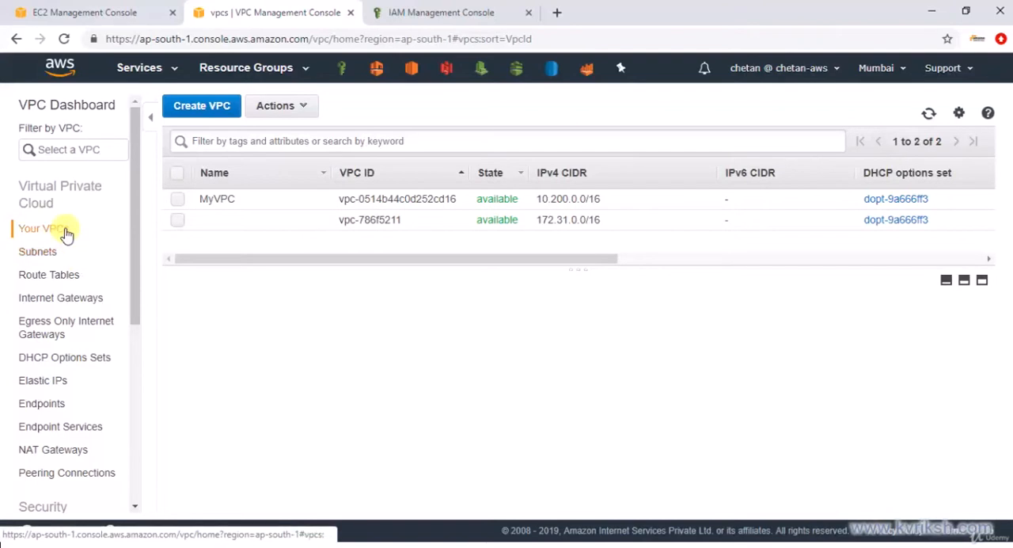
Create an internet gateway with the name tag MyVPC-IGW
left_click(76, 302)
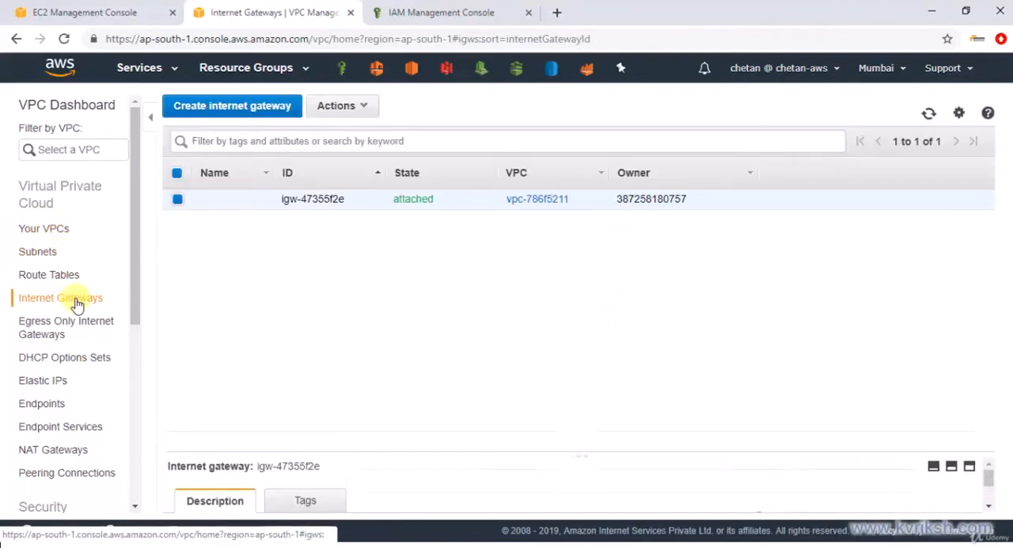
left_click(232, 105)
left_click(258, 209)
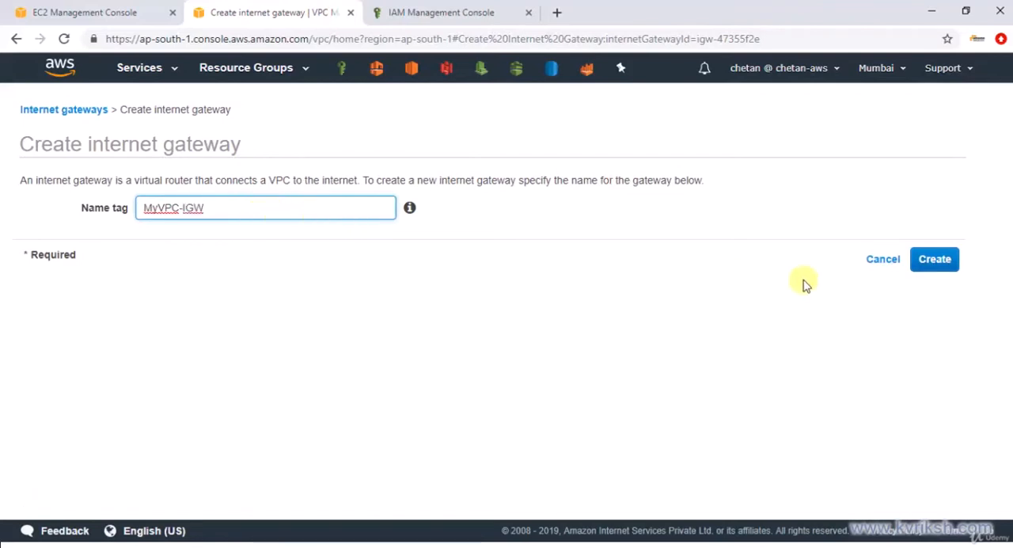
left_click(932, 272)
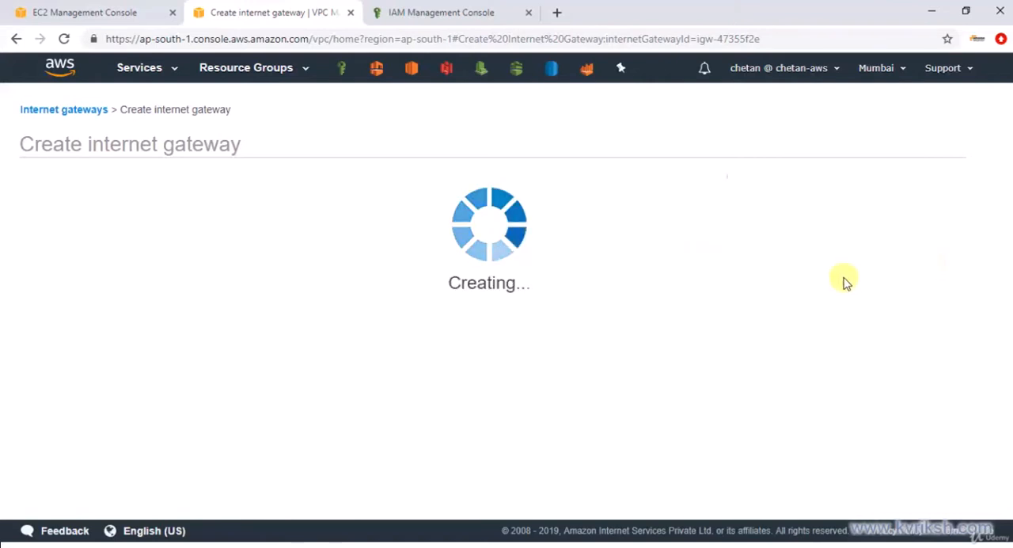
left_click(698, 277)
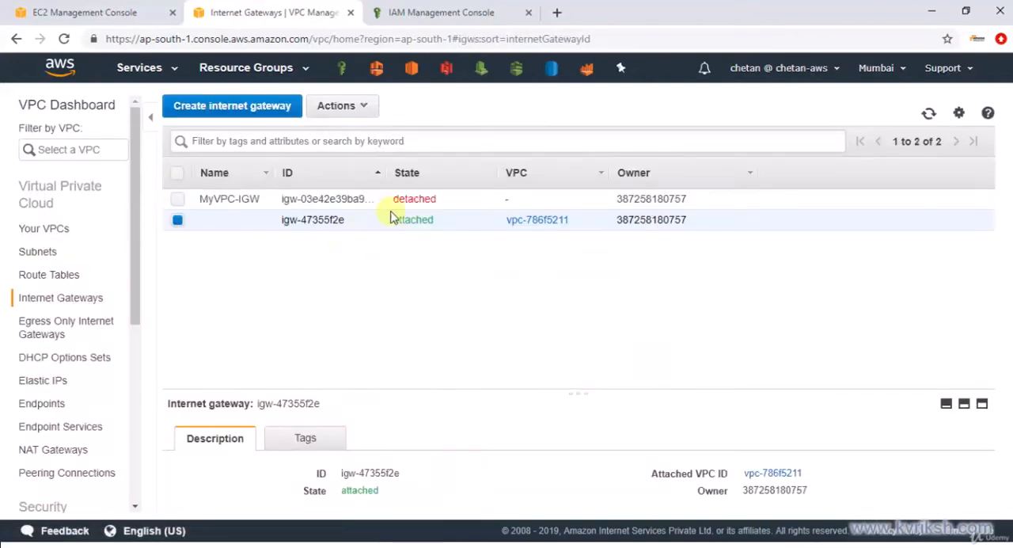
Attach the MyVPC-IGW internet gateway to MyVPC
left_click(441, 202)
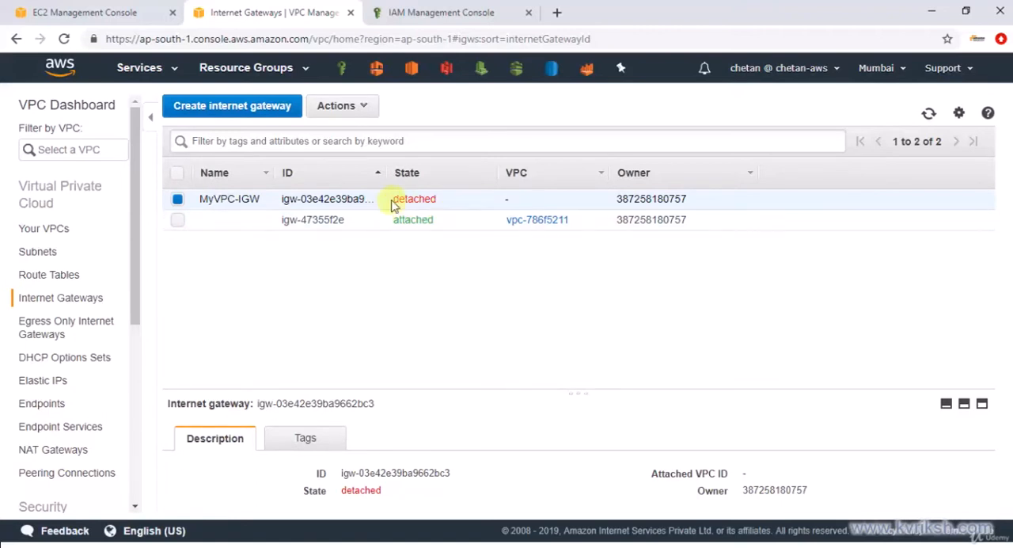
left_click(342, 105)
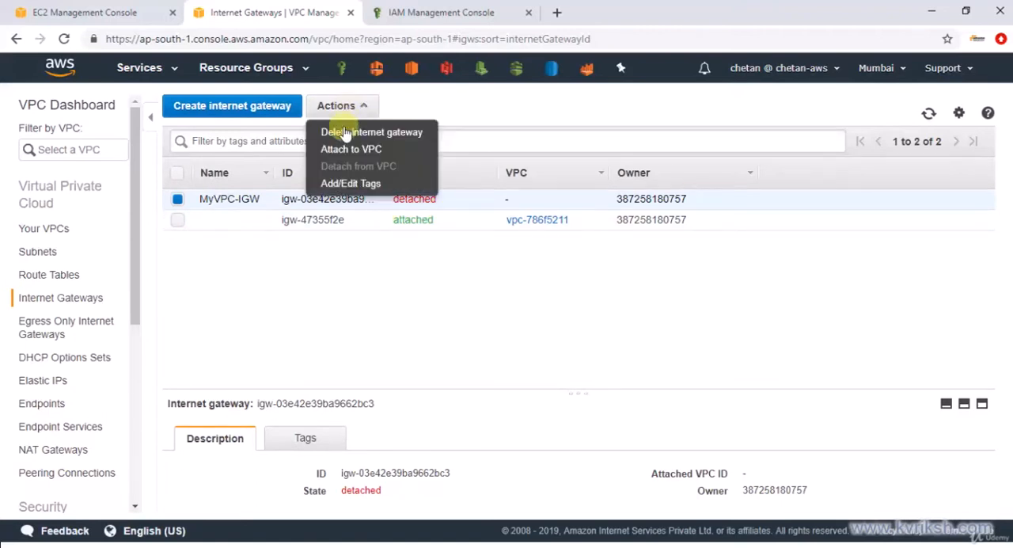
left_click(345, 148)
left_click(564, 207)
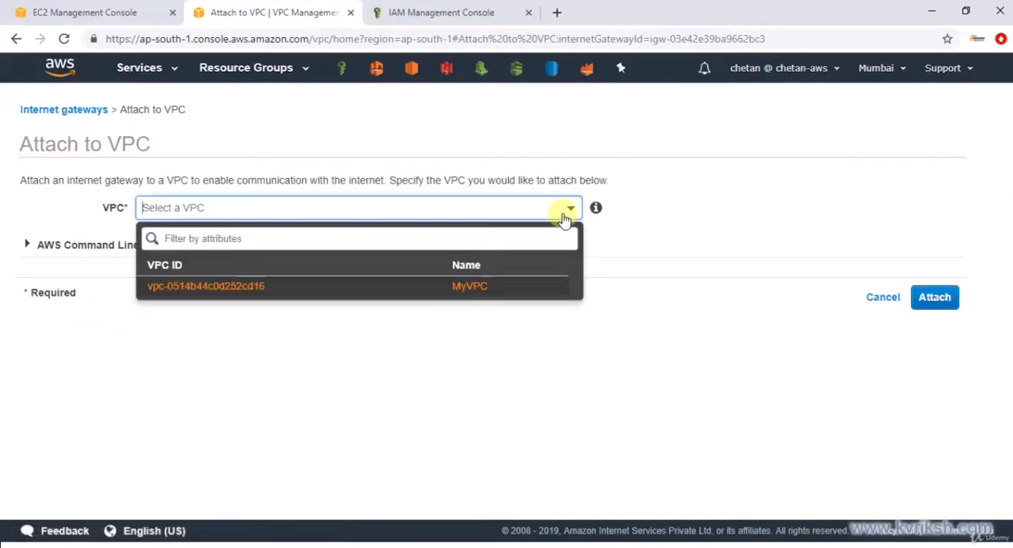
left_click(451, 282)
left_click(919, 294)
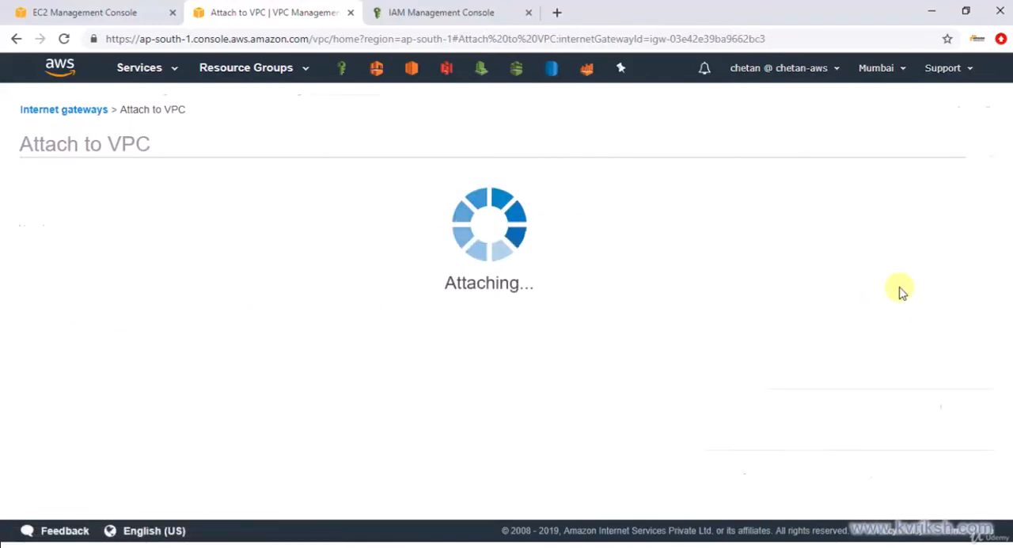
Start a new subnet with the name tag MyVPC-Public and assign it to MyVPC
key("alt+Tab")
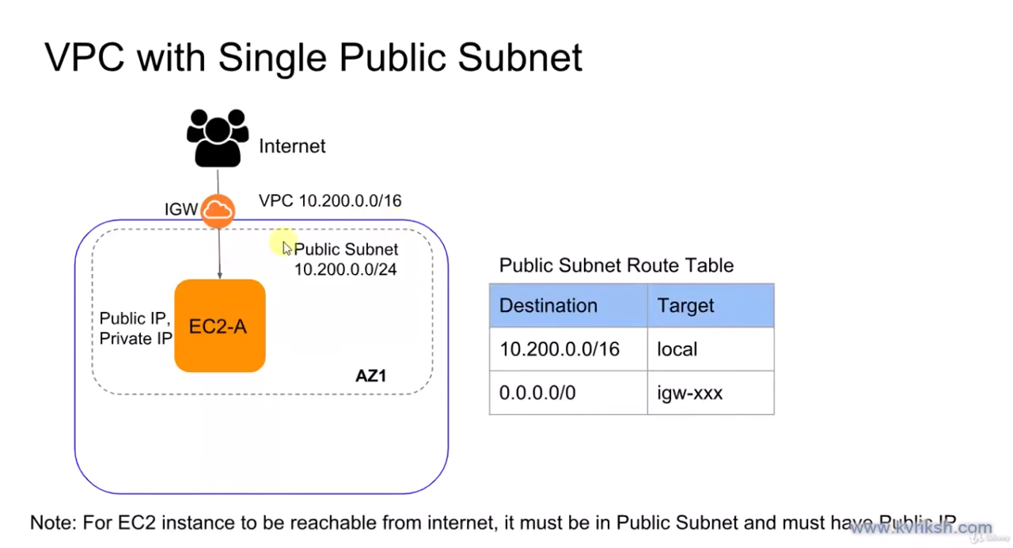
key("alt+Tab")
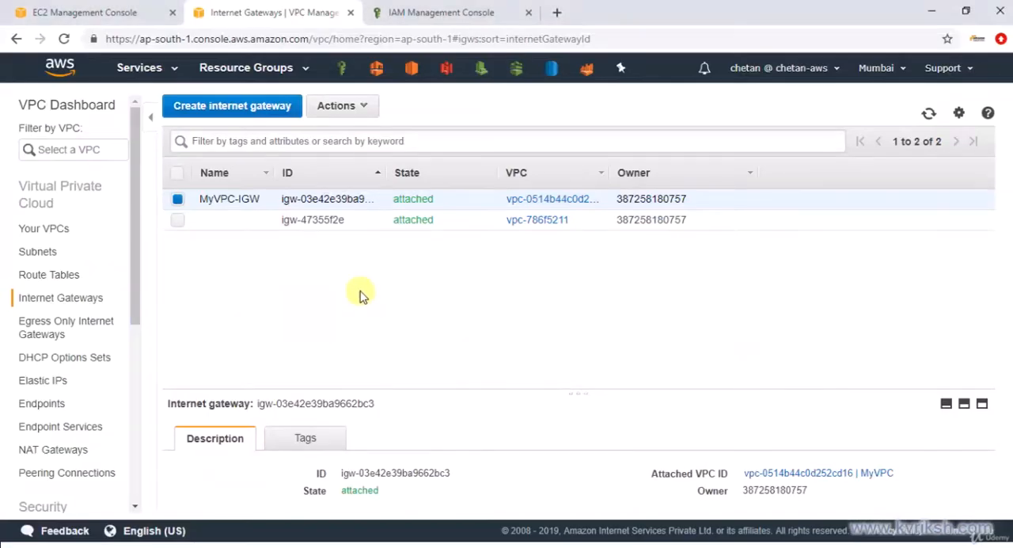
left_click(35, 260)
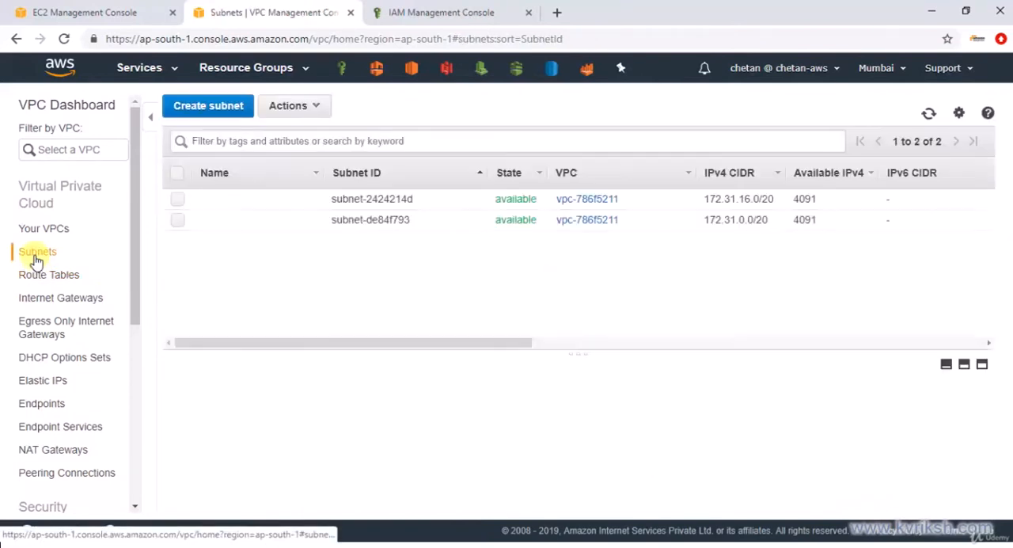
left_click(210, 111)
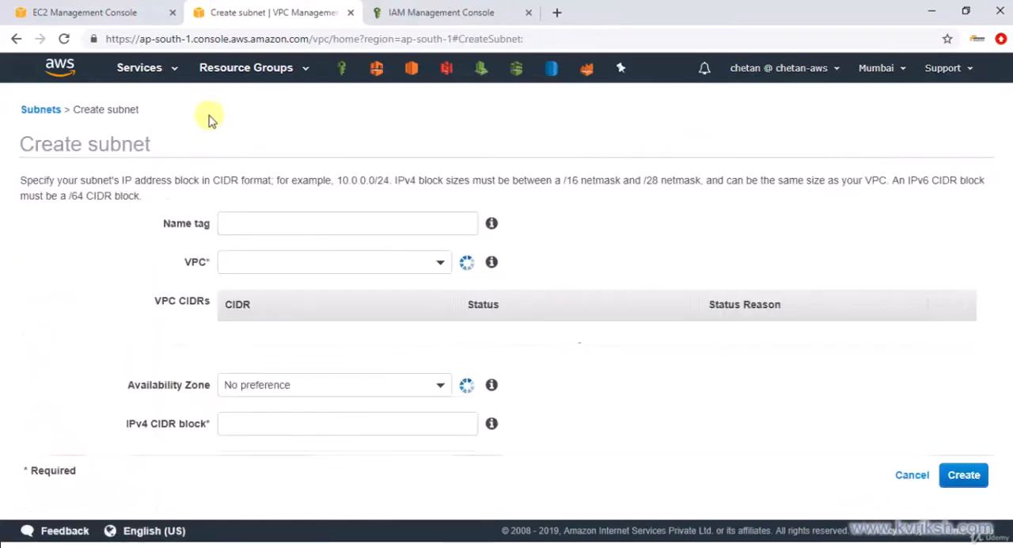
left_click(244, 223)
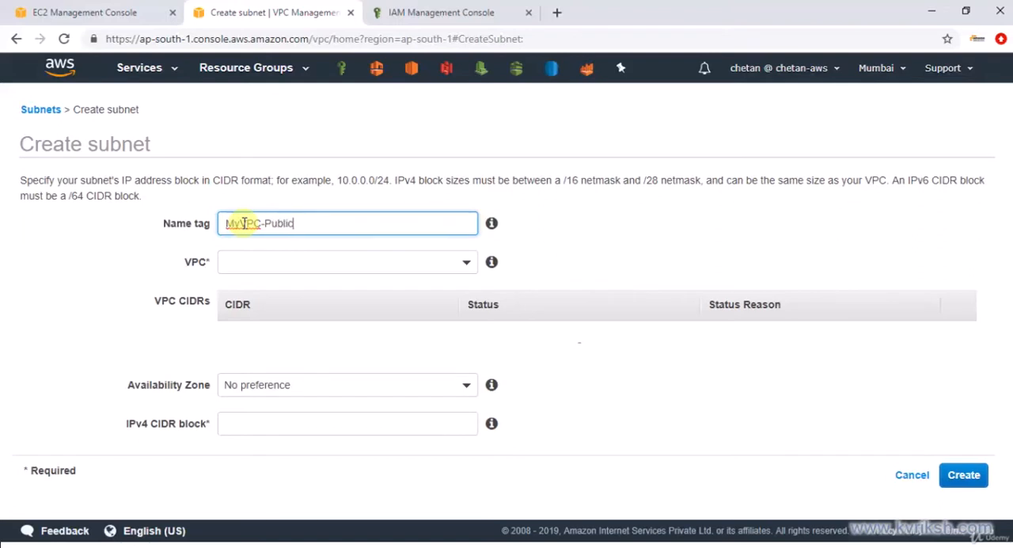
type("MyVPC-Public")
left_click(271, 265)
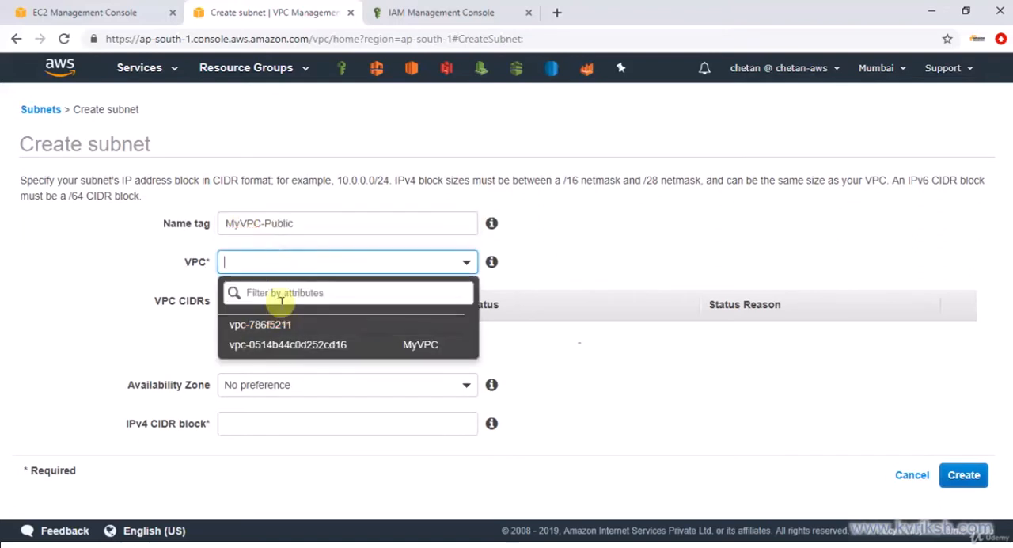
left_click(282, 344)
Set the subnet's availability zone to ap-south-1a and its IPv4 CIDR block to 10.200.0.0/24, and create it
left_click(299, 371)
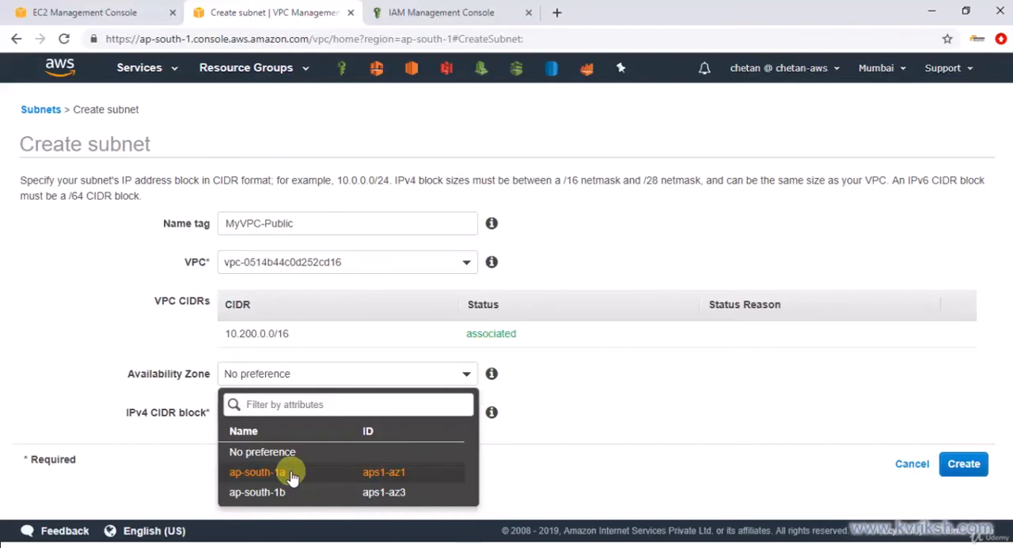
left_click(292, 472)
left_click(295, 413)
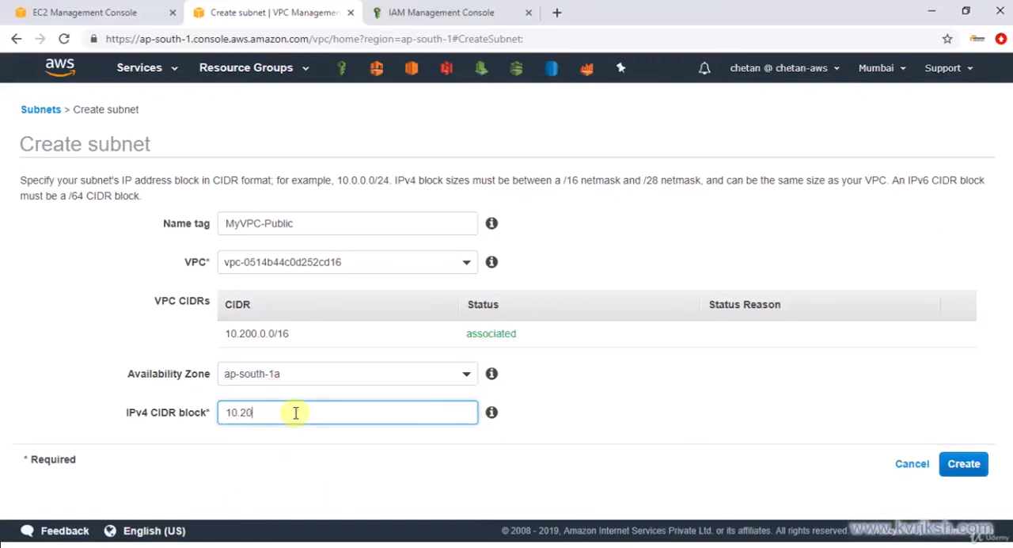
type("10.200.0.0/24")
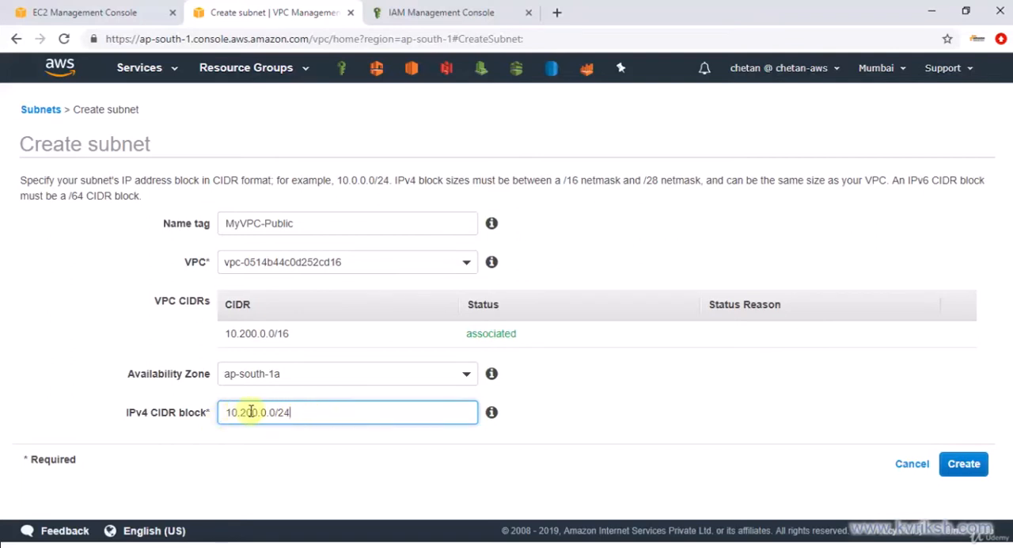
left_click(975, 465)
left_click(681, 285)
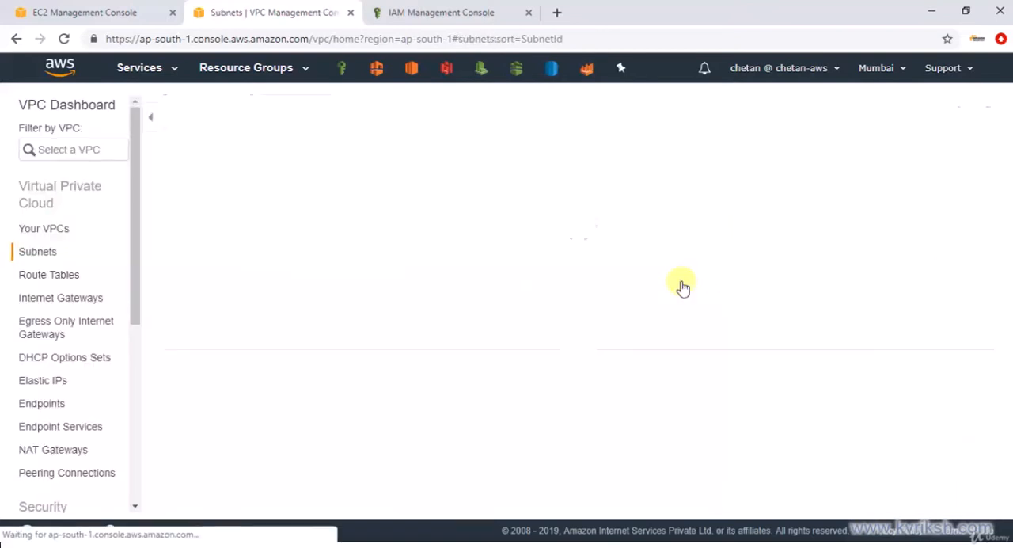
Review the details of the MyVPC-Public subnet in an enlarged view, and dismiss the idle session warning
left_click(333, 198)
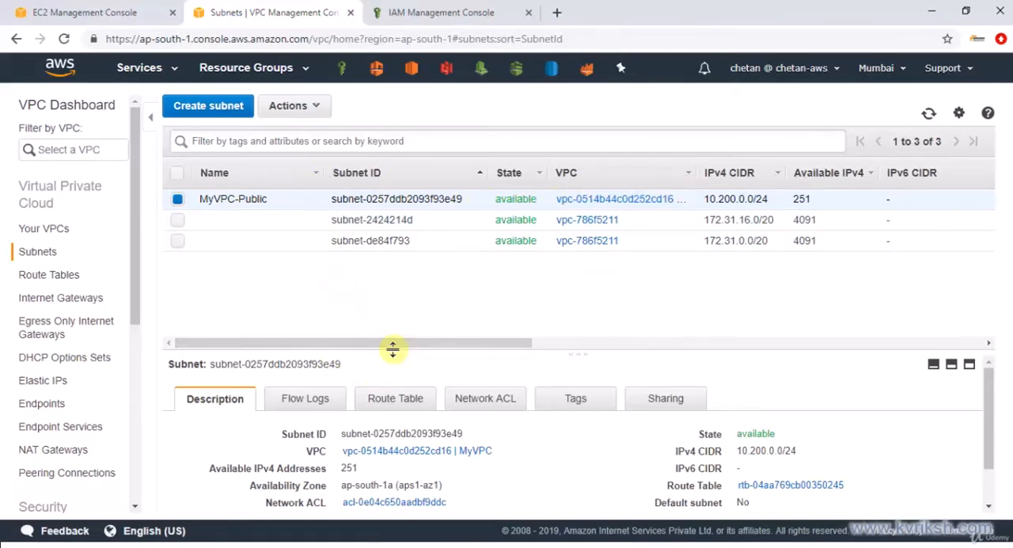
left_click_drag(393, 349, 385, 282)
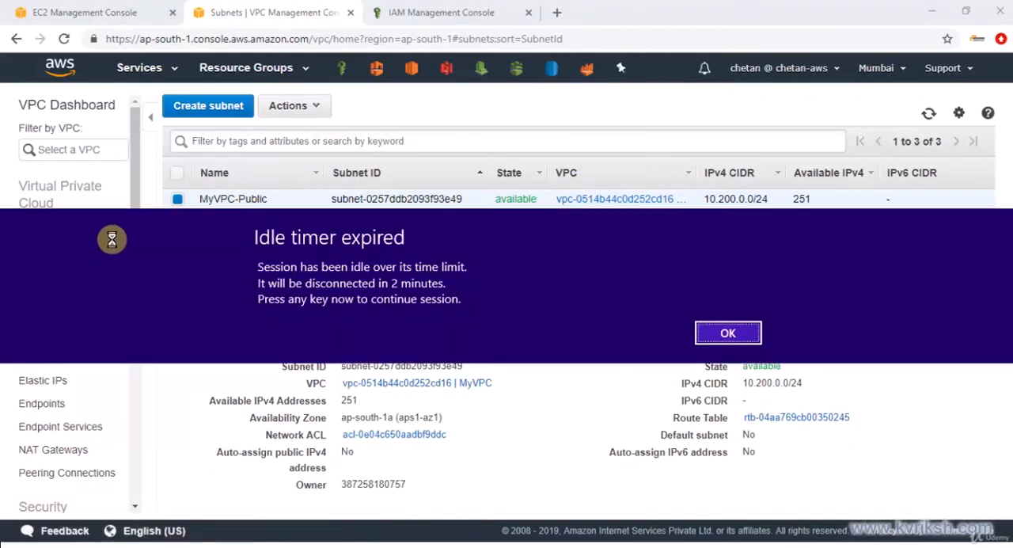
left_click(727, 335)
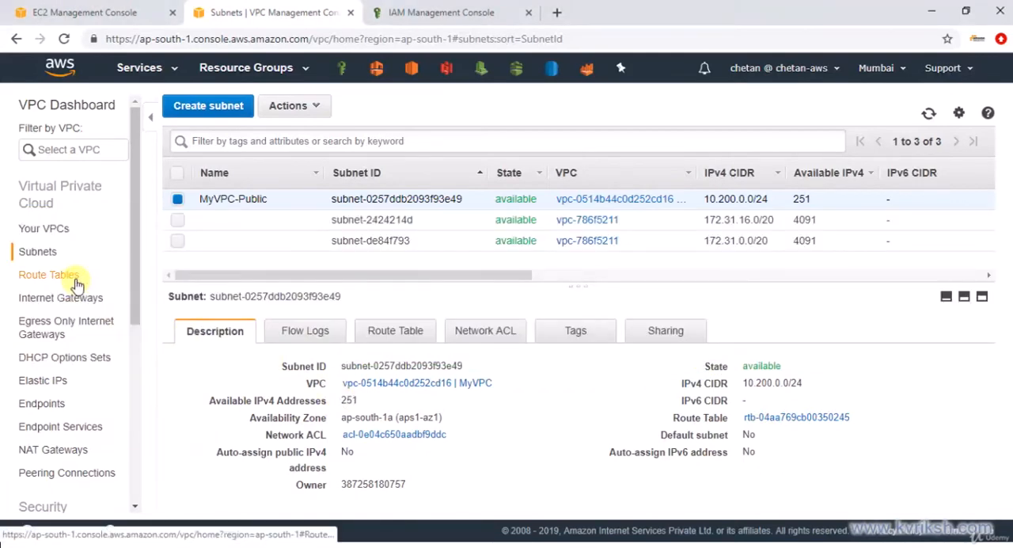
Create a route table with the name tag MyVPC-Public-RT in MyVPC
left_click(76, 284)
left_click(224, 109)
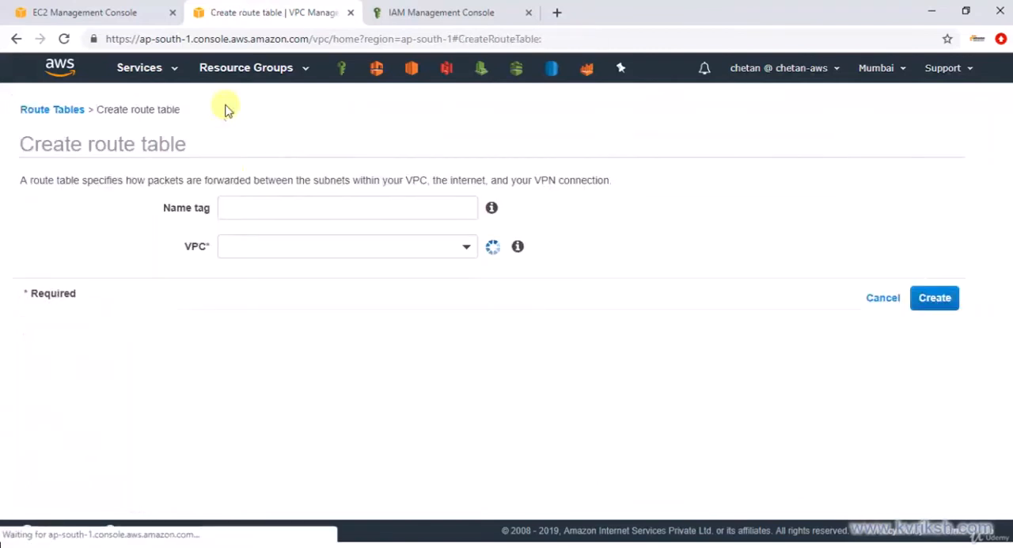
left_click(269, 205)
type("MyVPC-Public-RT")
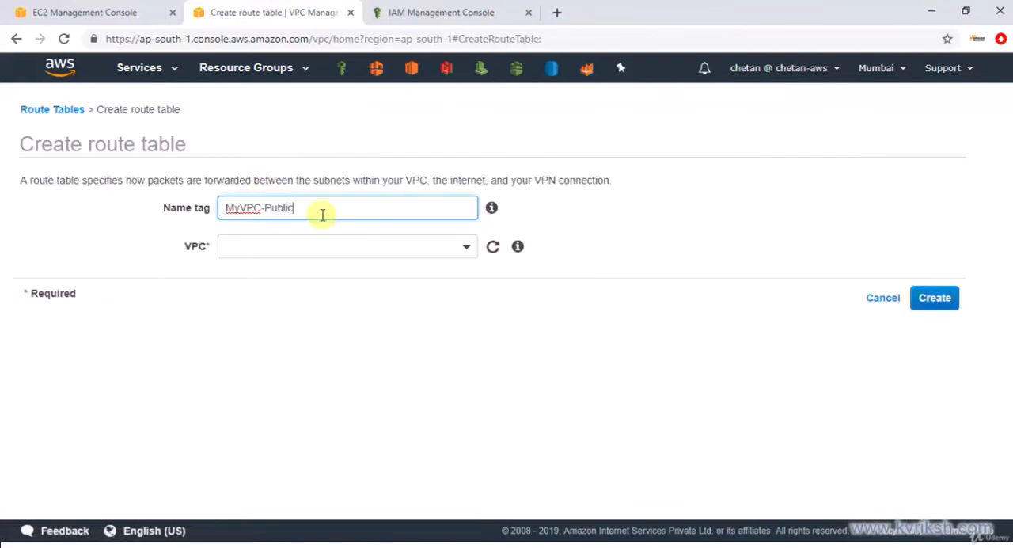
left_click(410, 248)
left_click(398, 327)
left_click(925, 300)
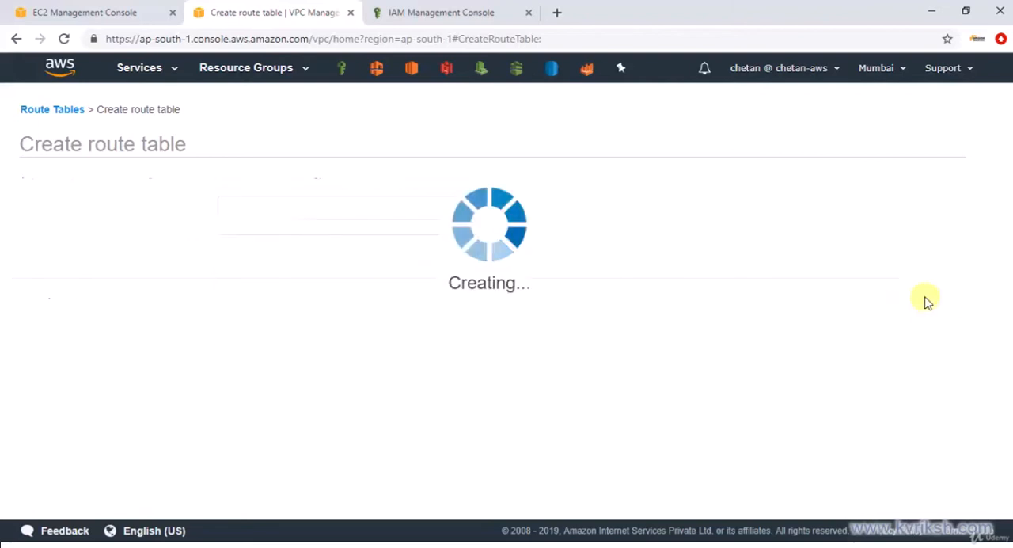
left_click(687, 276)
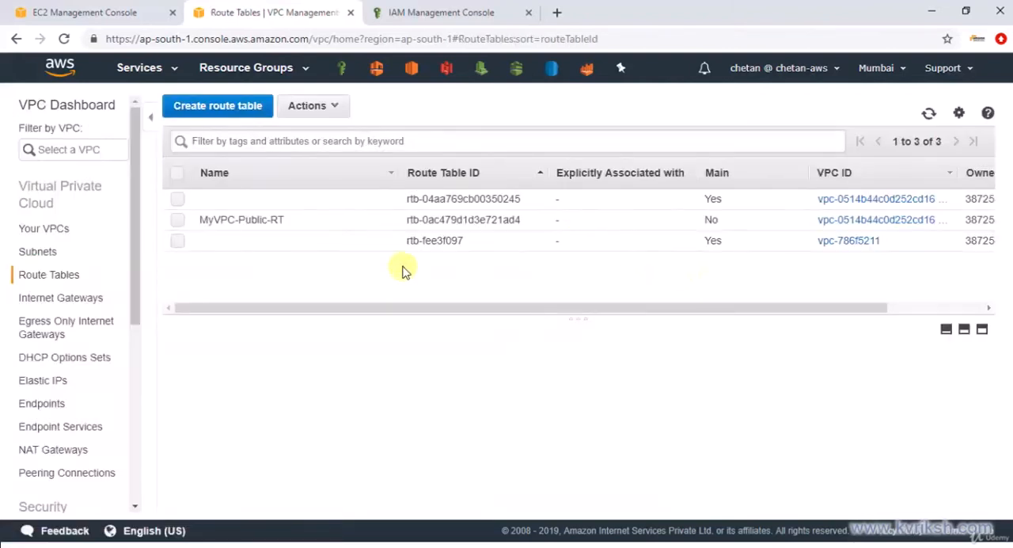
Review the existing routes of the MyVPC-Public-RT route table in an enlarged details view
left_click(328, 220)
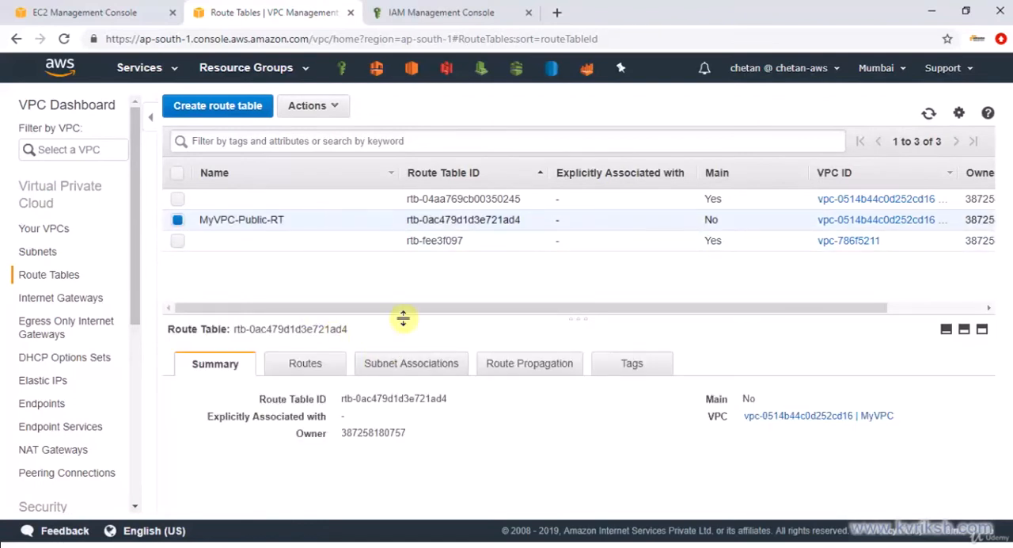
left_click_drag(403, 318, 405, 278)
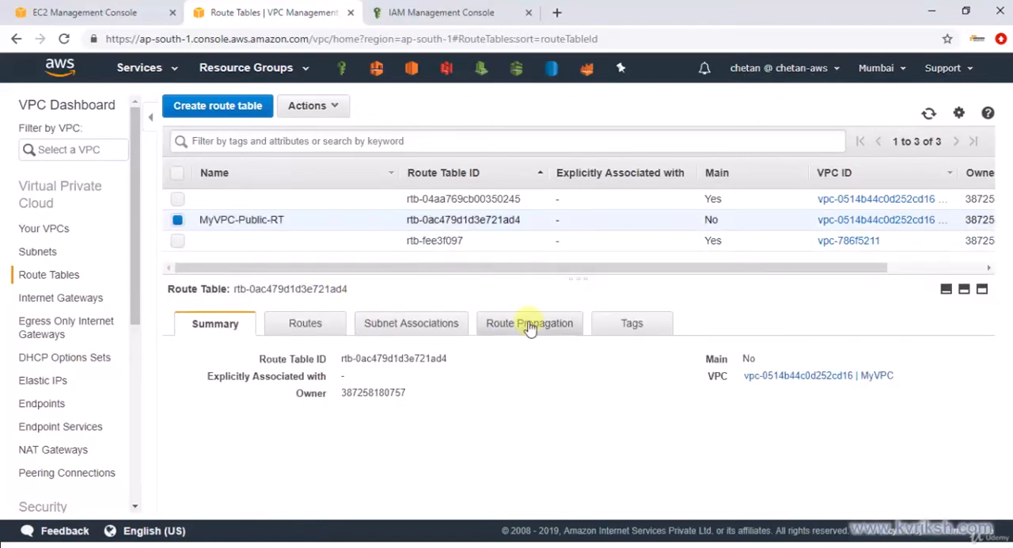
left_click(333, 323)
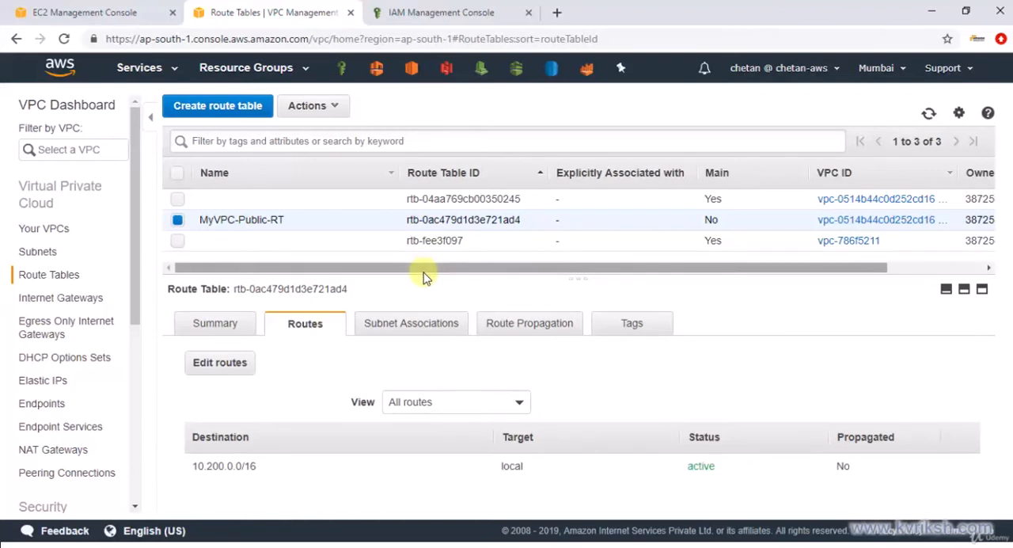
left_click_drag(424, 275, 430, 266)
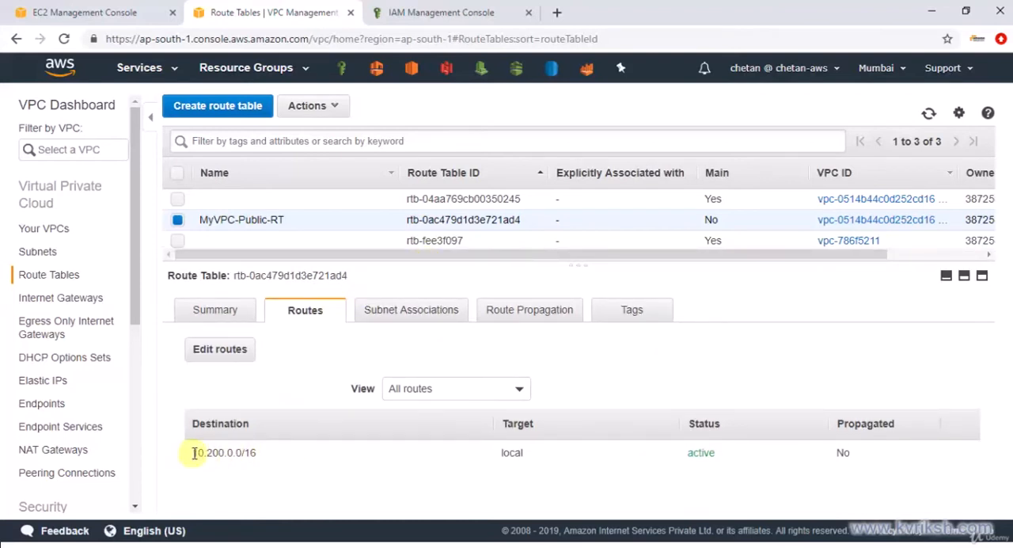
left_click_drag(194, 453, 262, 452)
left_click(262, 452)
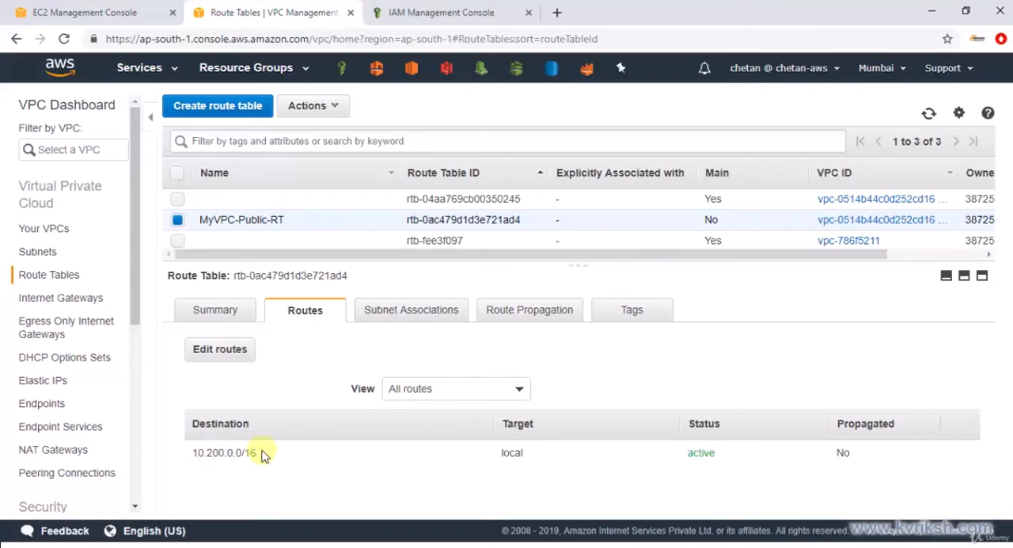
Add a route to MyVPC-Public-RT with destination 0.0.0.0/0 and the internet gateway MyVPC-IGW as target, and save it
left_click(230, 358)
left_click(34, 263)
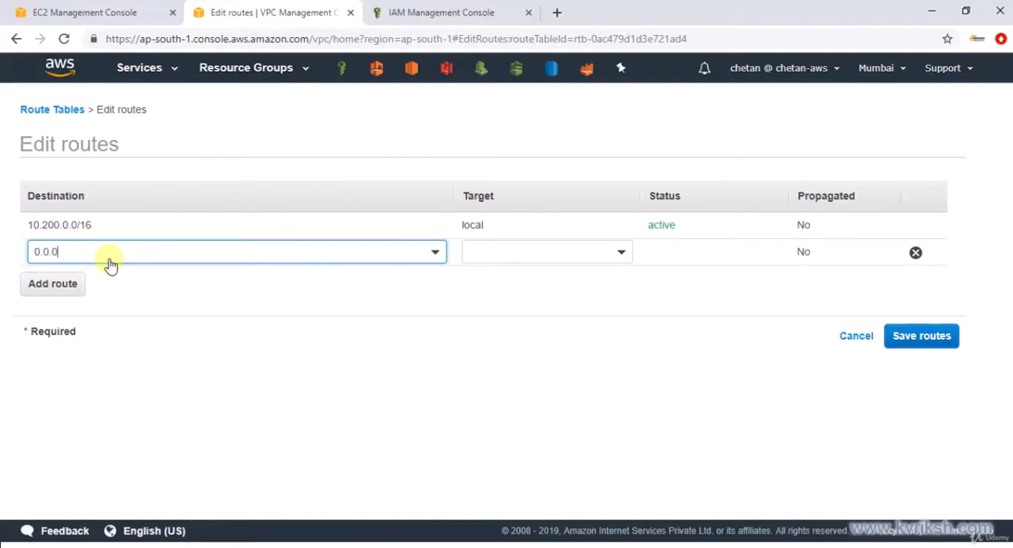
type("0.0.0.0/0")
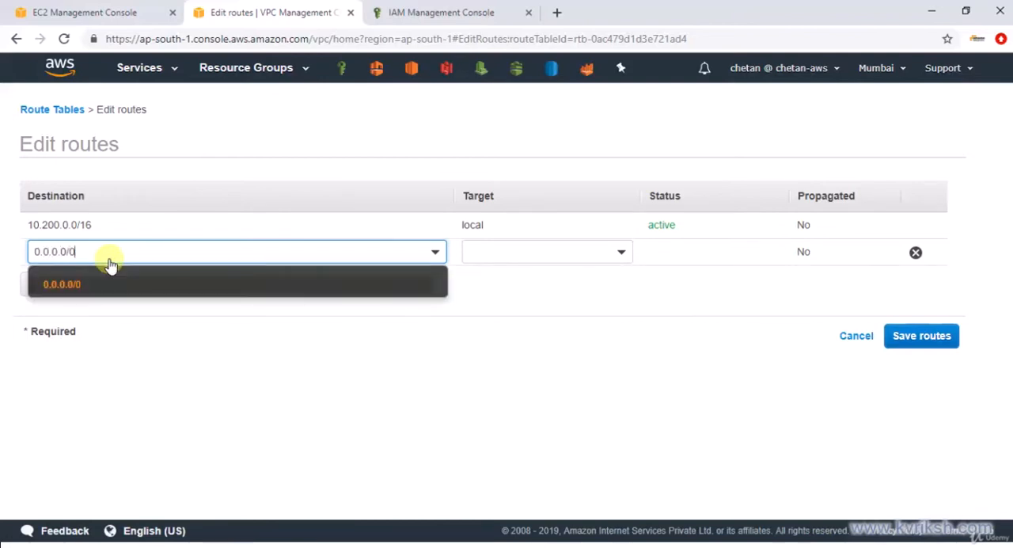
left_click(507, 287)
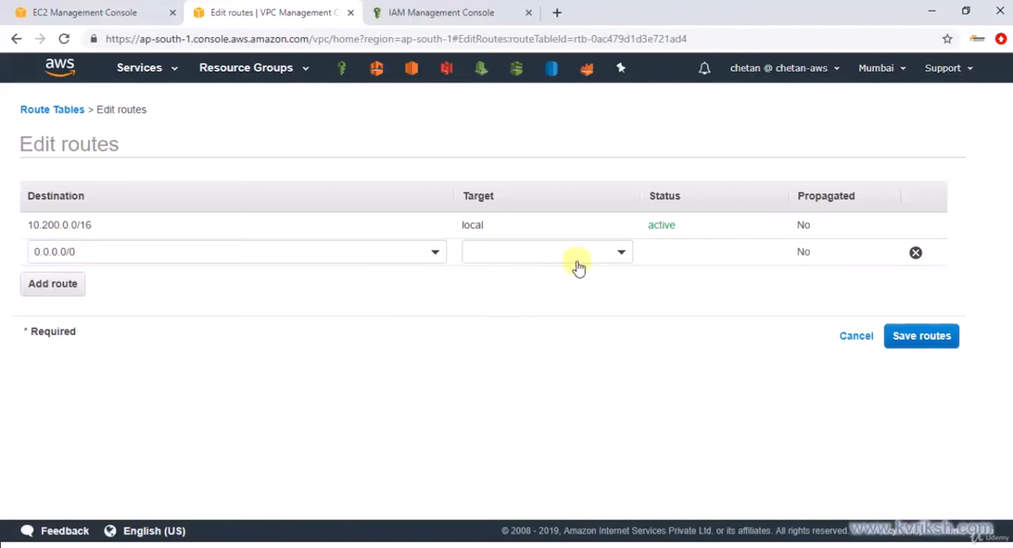
left_click(611, 253)
left_click(549, 328)
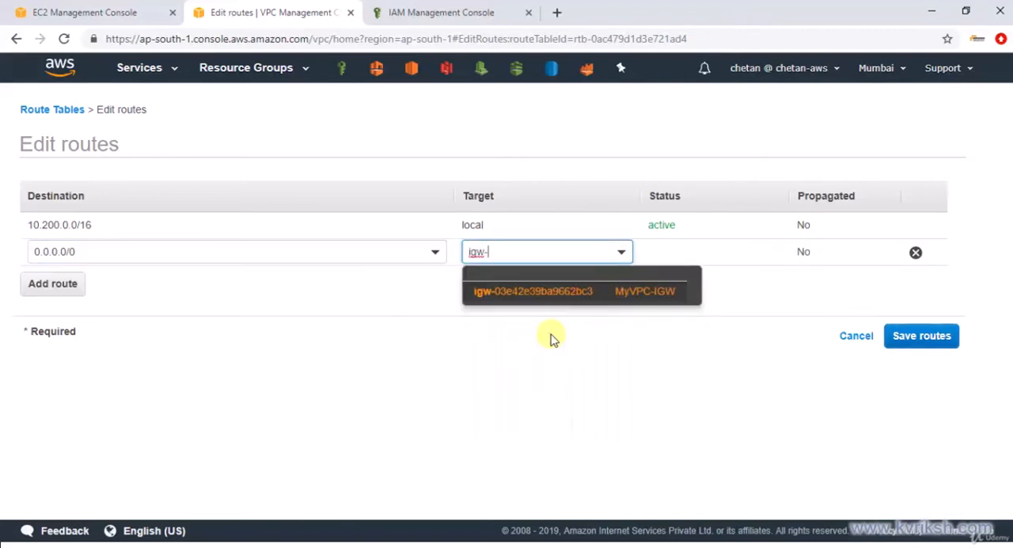
left_click(538, 293)
left_click(918, 335)
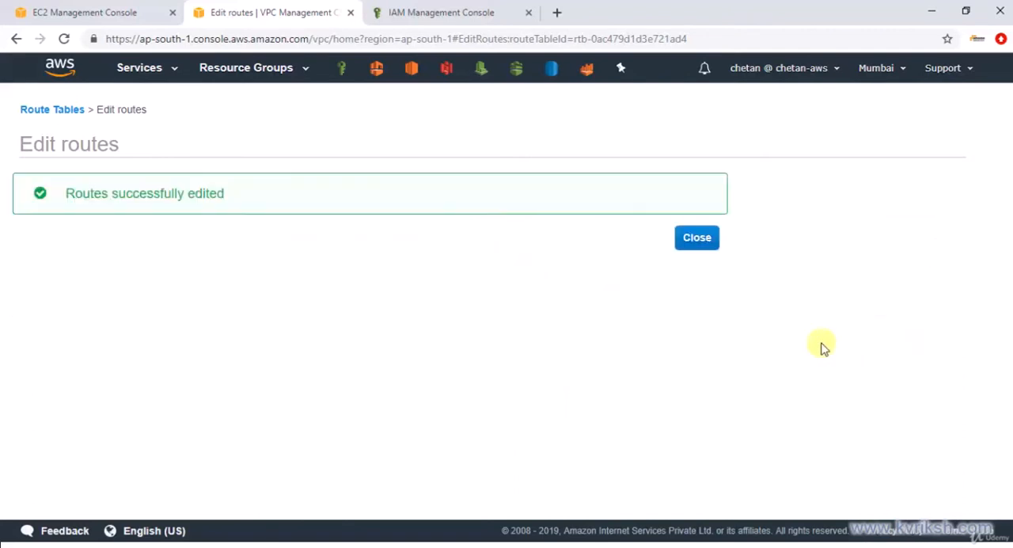
left_click(699, 243)
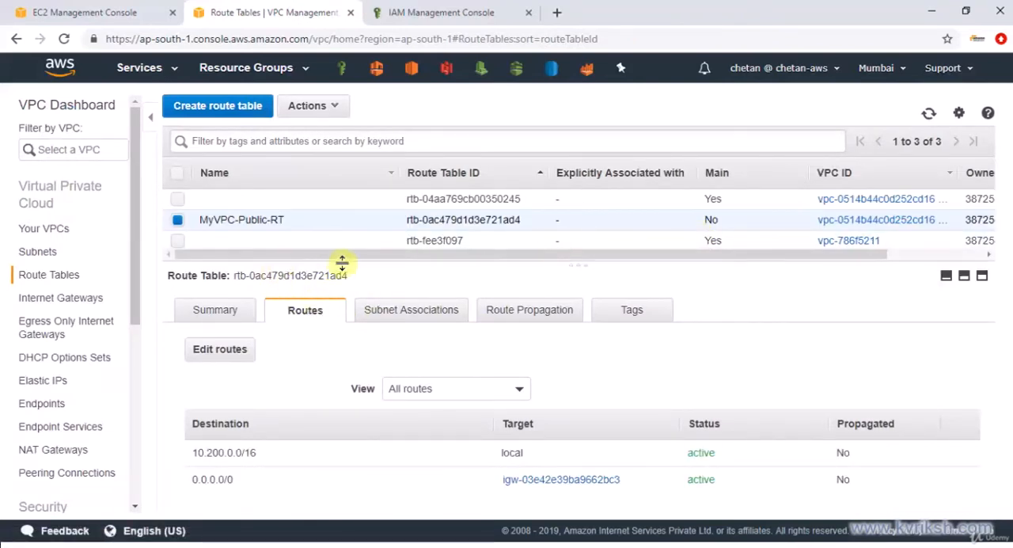
Associate the MyVPC-Public subnet with the MyVPC-Public-RT route table and save the association
left_click(406, 315)
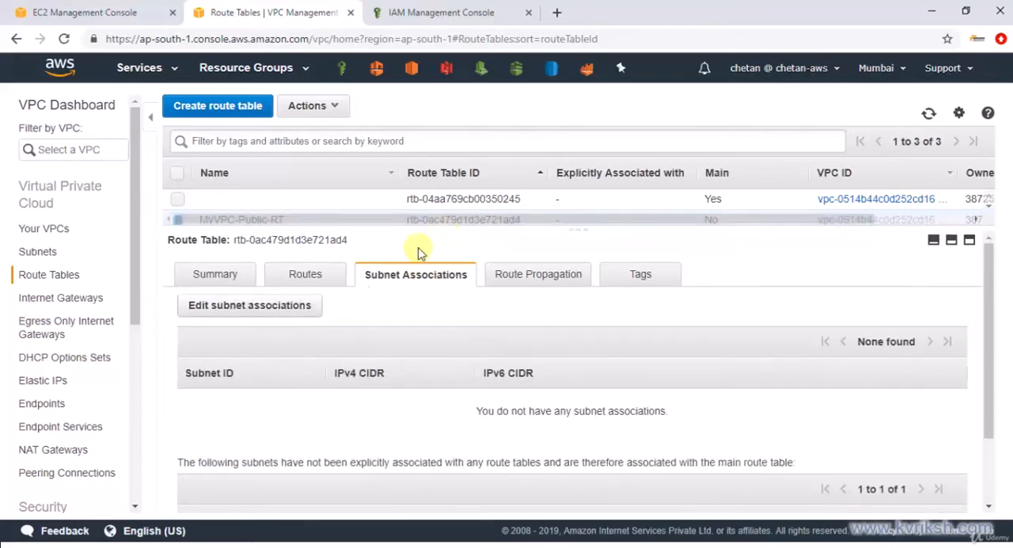
left_click(264, 314)
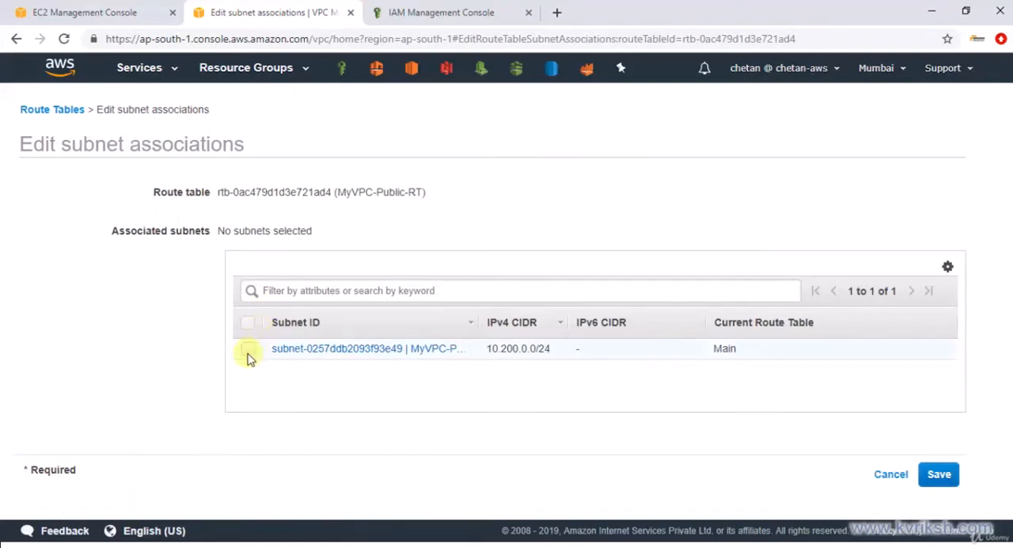
left_click(248, 352)
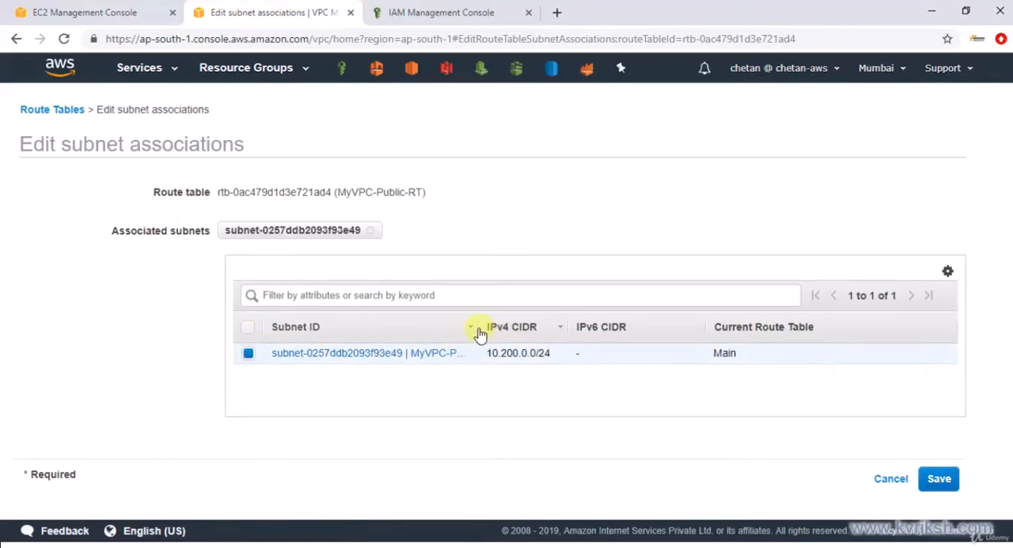
left_click_drag(477, 327, 595, 327)
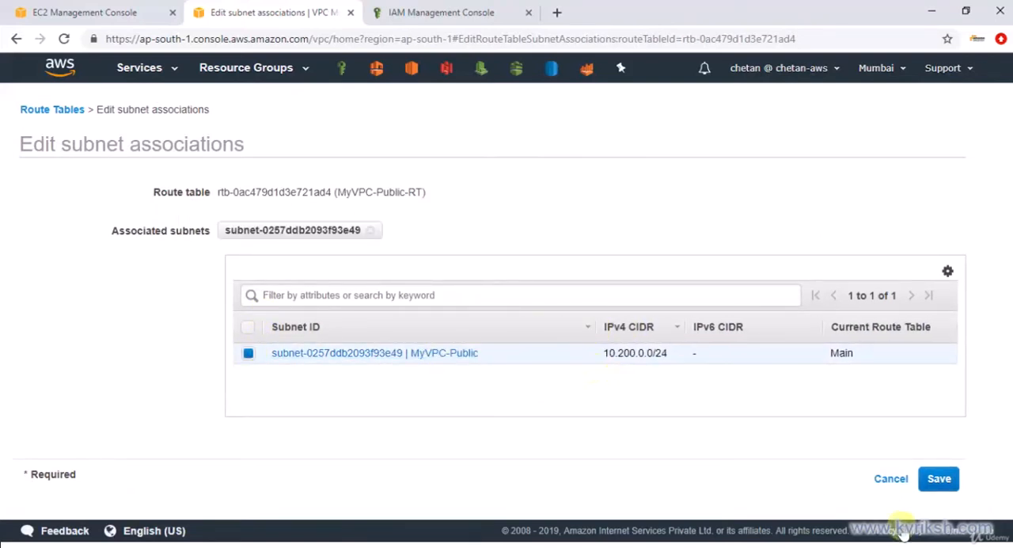
left_click(937, 481)
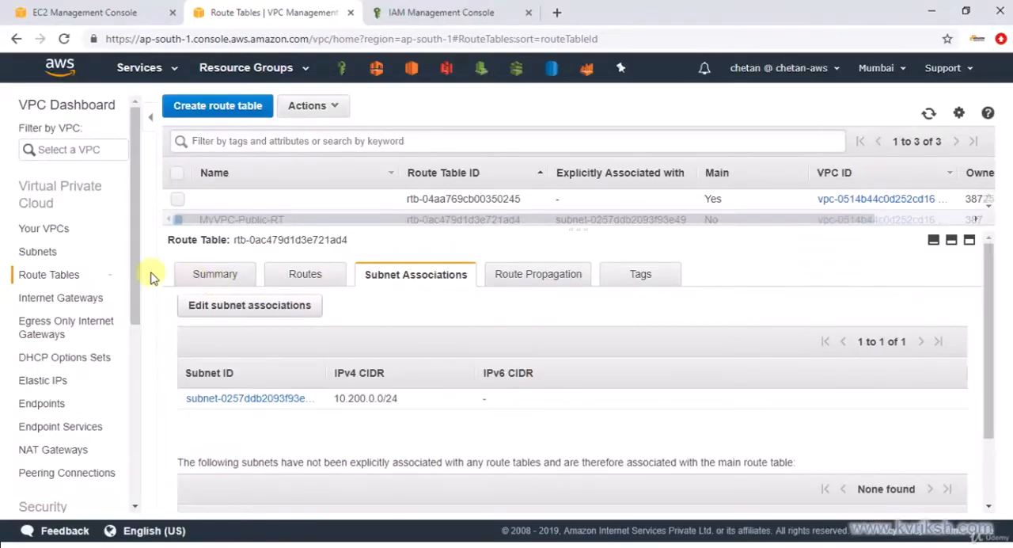
Enable auto-assign public IPv4 address for the MyVPC-Public subnet and save the setting
left_click(38, 252)
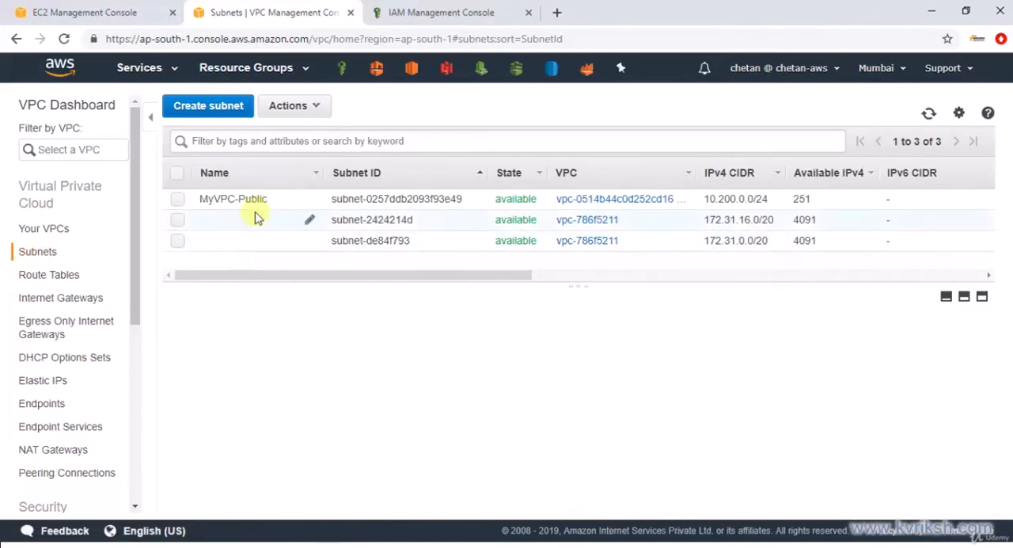
left_click(287, 204)
left_click(287, 107)
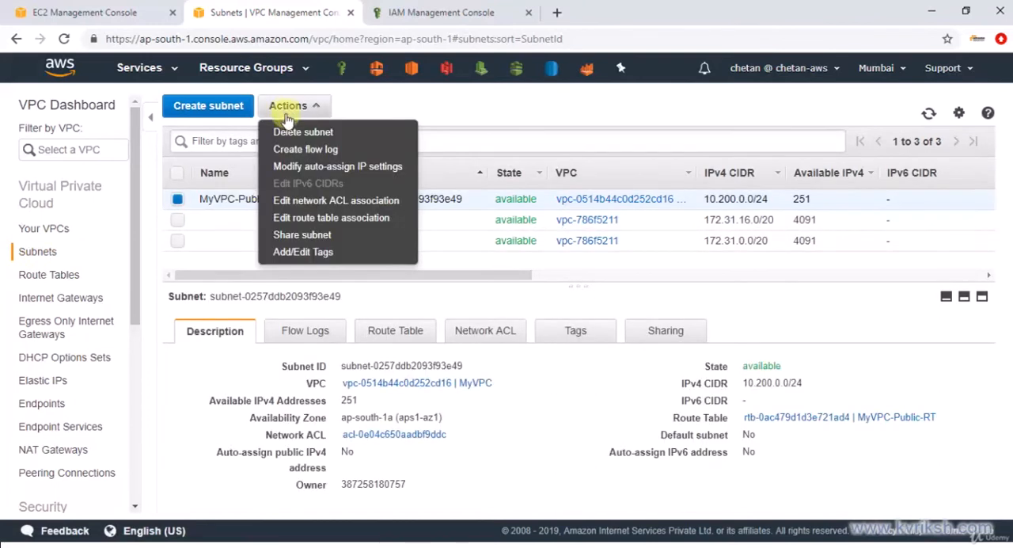
left_click(292, 167)
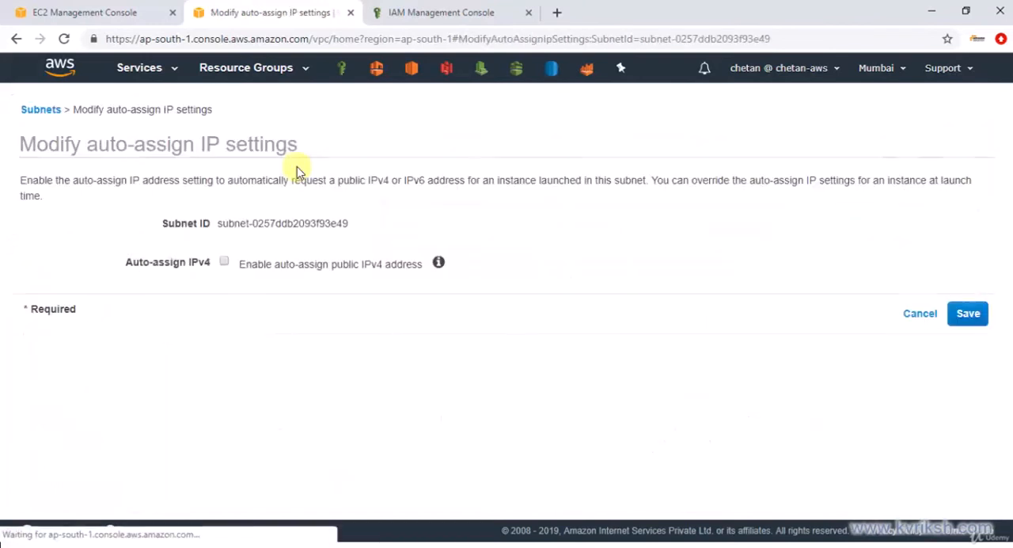
left_click(224, 262)
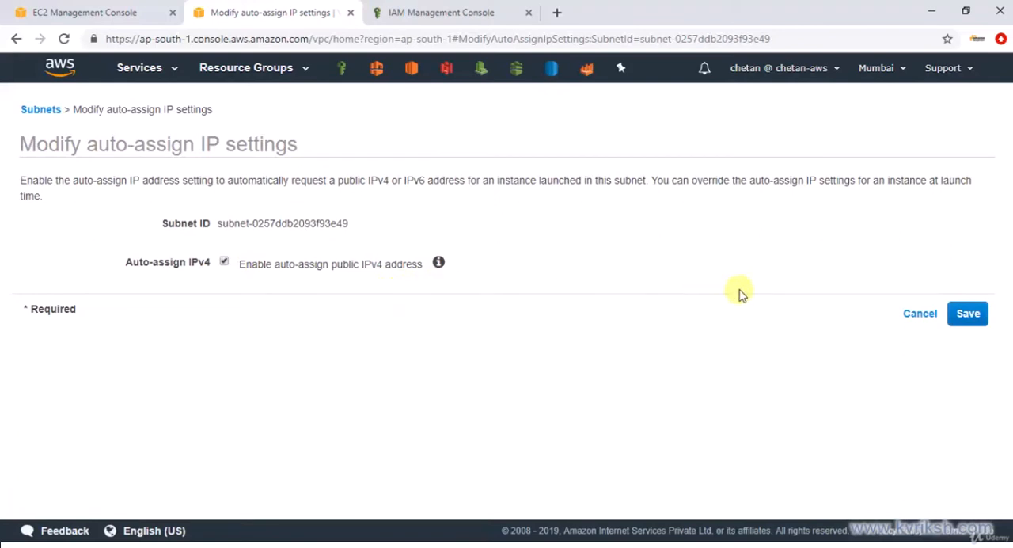
left_click(966, 318)
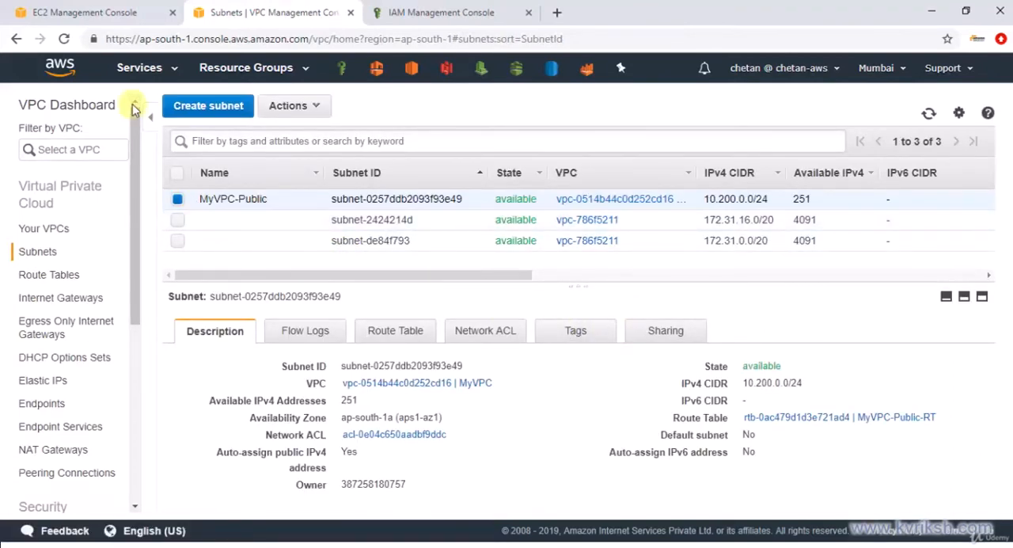
Switch to the EC2 console and check the list of available key pairs
left_click(127, 12)
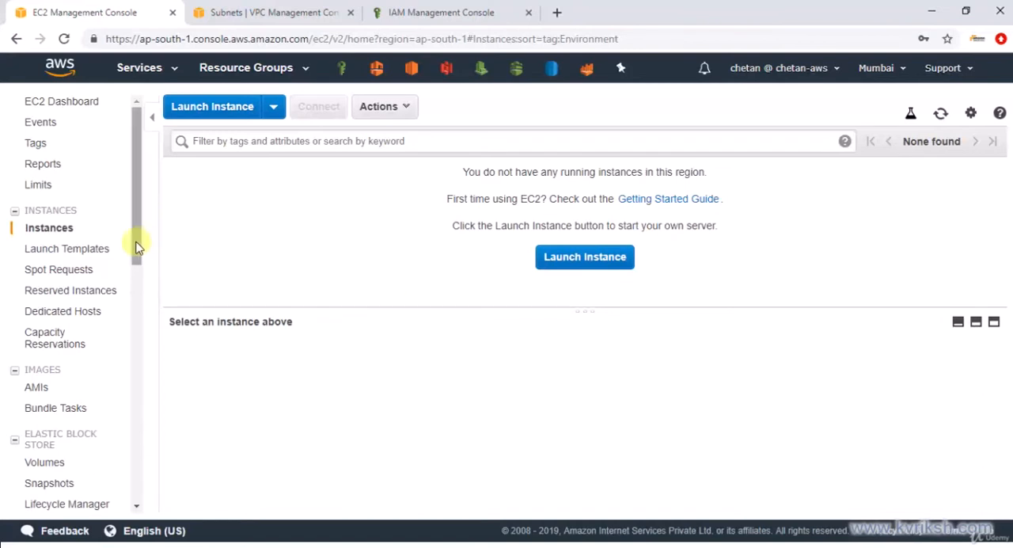
scroll(100, 330, "down", 1)
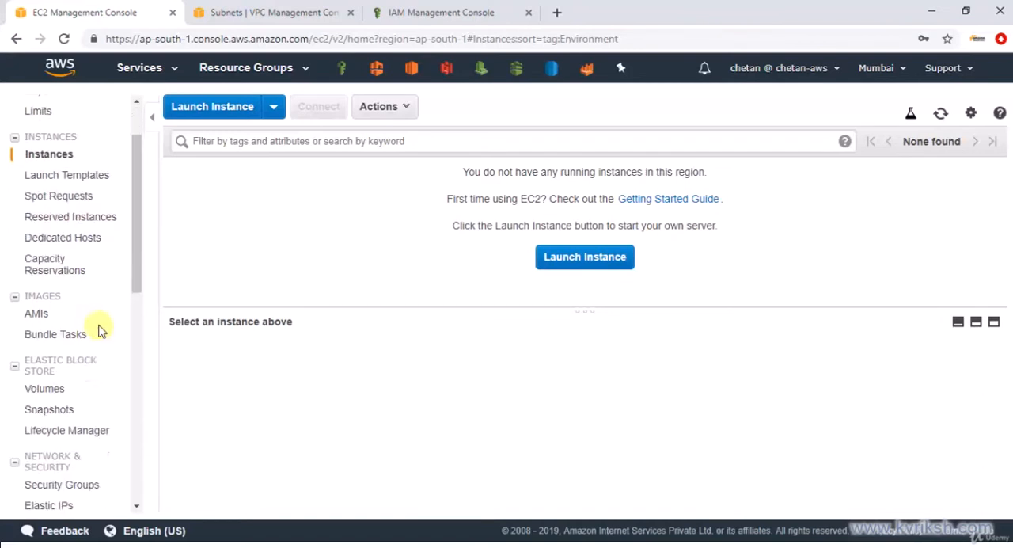
scroll(100, 330, "down", 3)
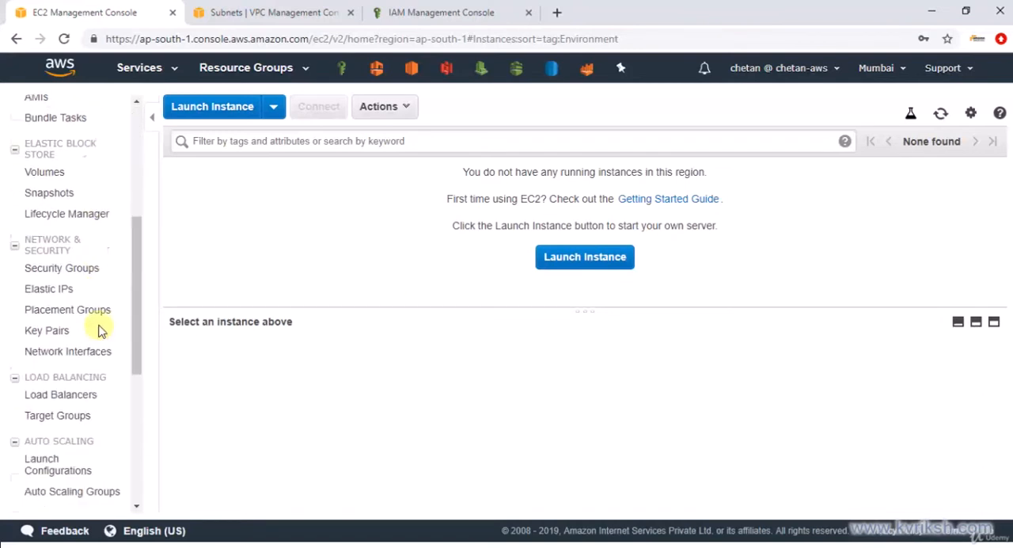
left_click(66, 336)
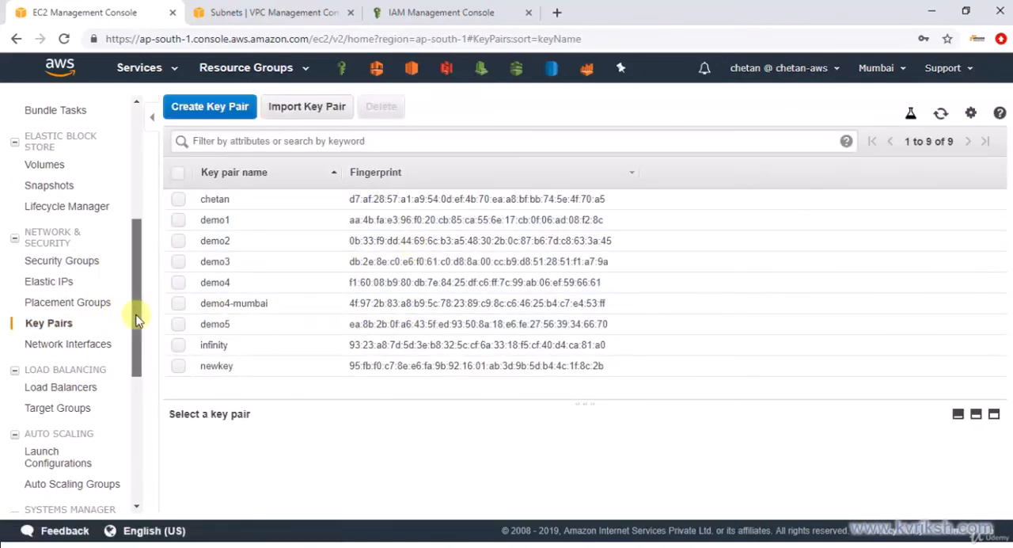
left_click_drag(136, 320, 129, 182)
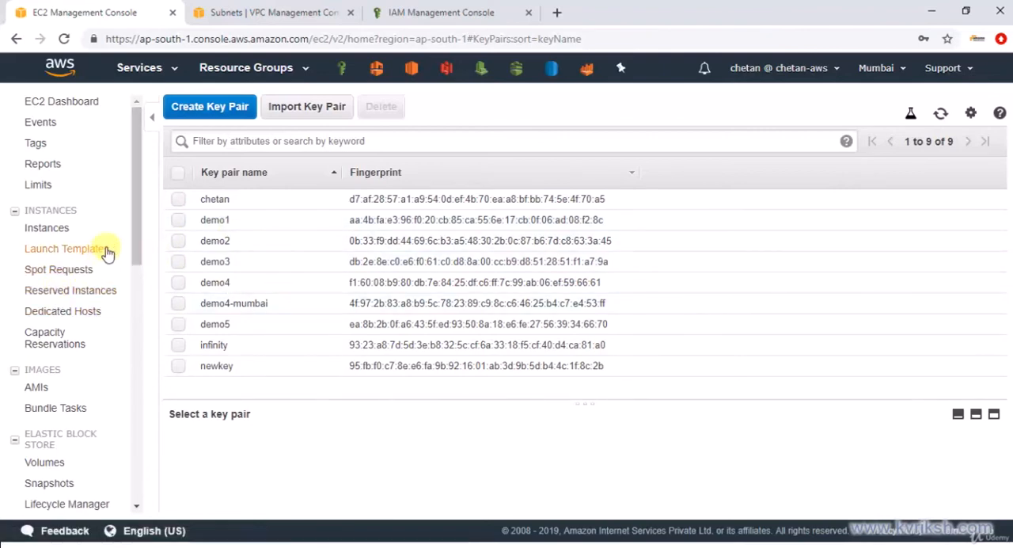
Start launching an EC2 instance from the Amazon Linux 2 AMI with the t2.micro type, and proceed to its instance details
left_click(61, 228)
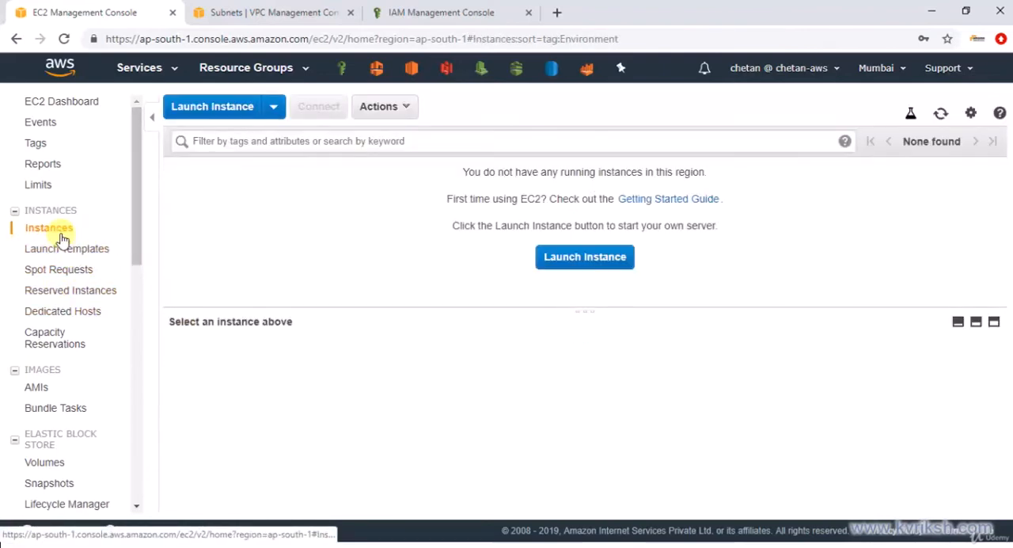
left_click(210, 108)
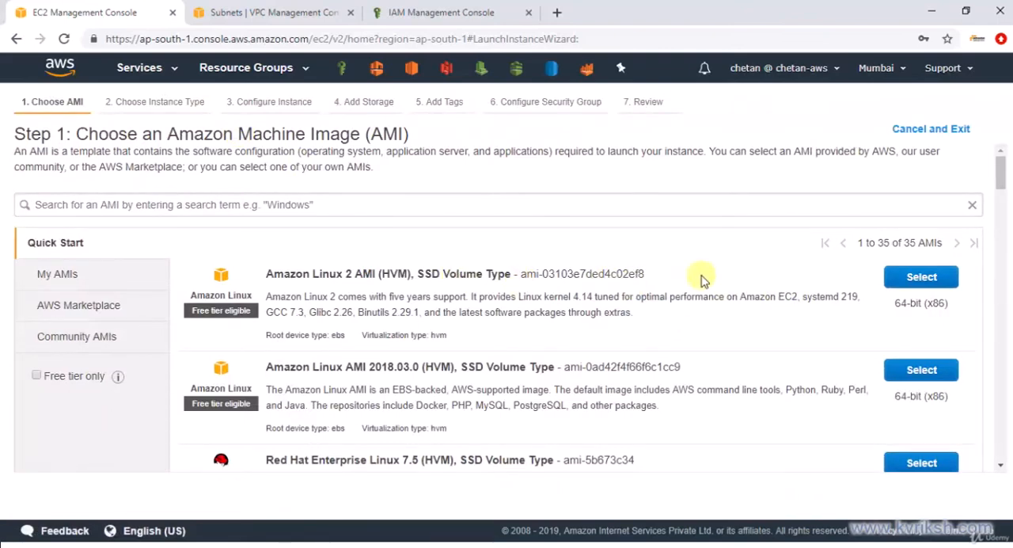
left_click(918, 277)
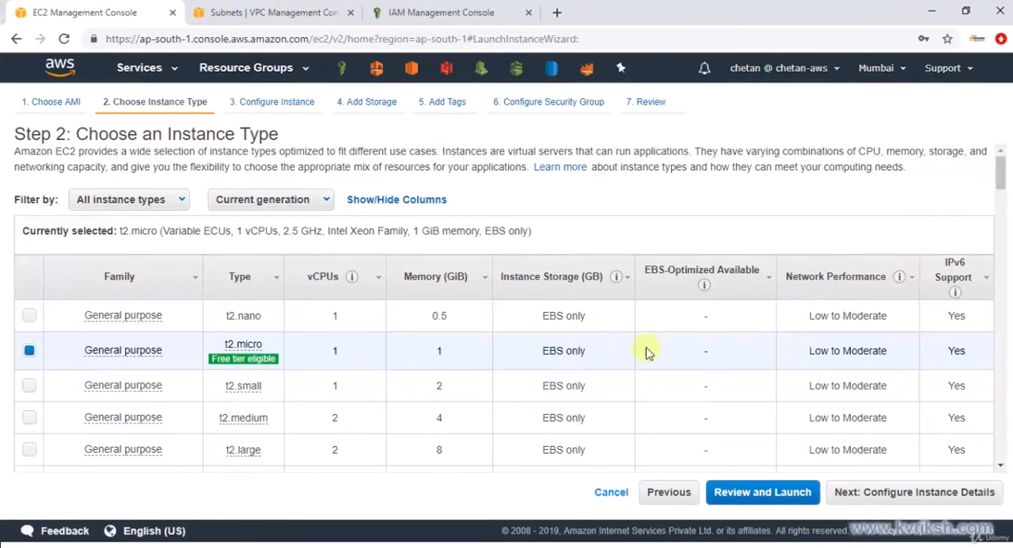
left_click(918, 496)
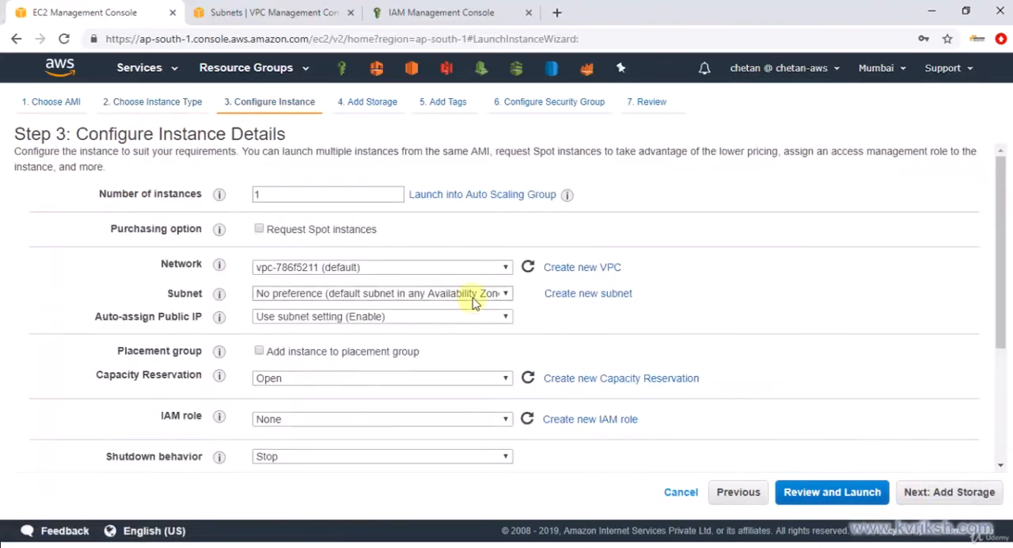
Place the instance in the MyVPC network and MyVPC-Public subnet, and accept the default storage to reach the tags
left_click(440, 270)
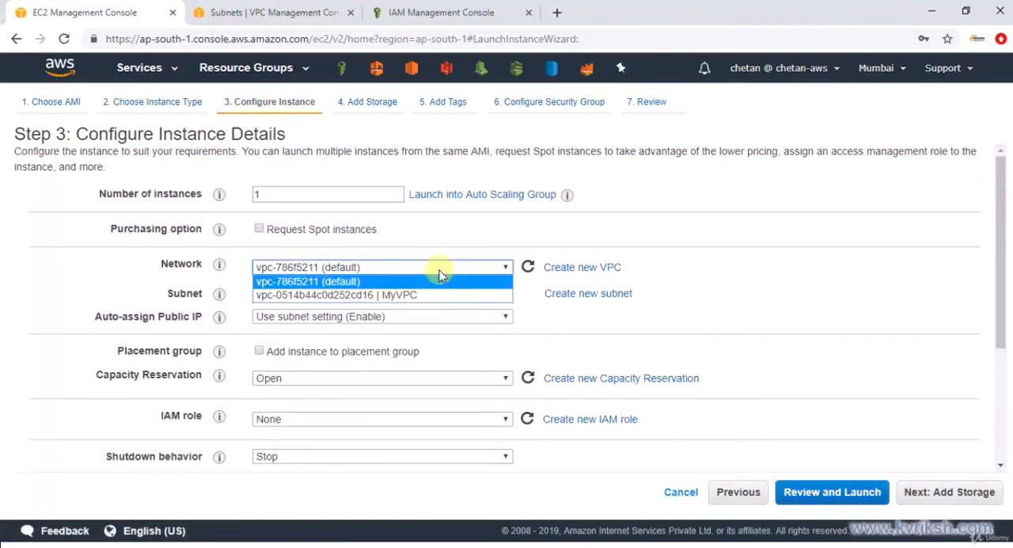
left_click(430, 292)
left_click(433, 294)
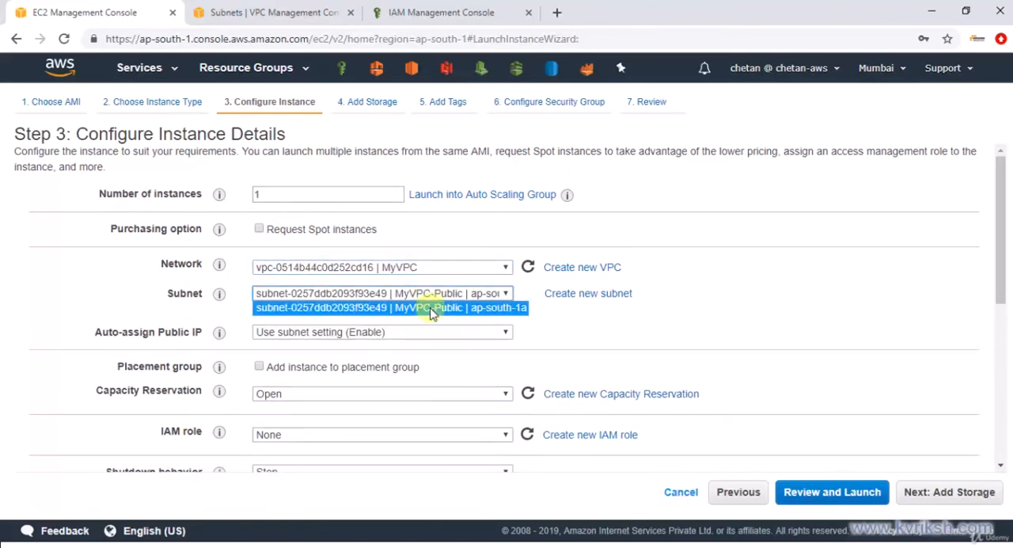
left_click(433, 308)
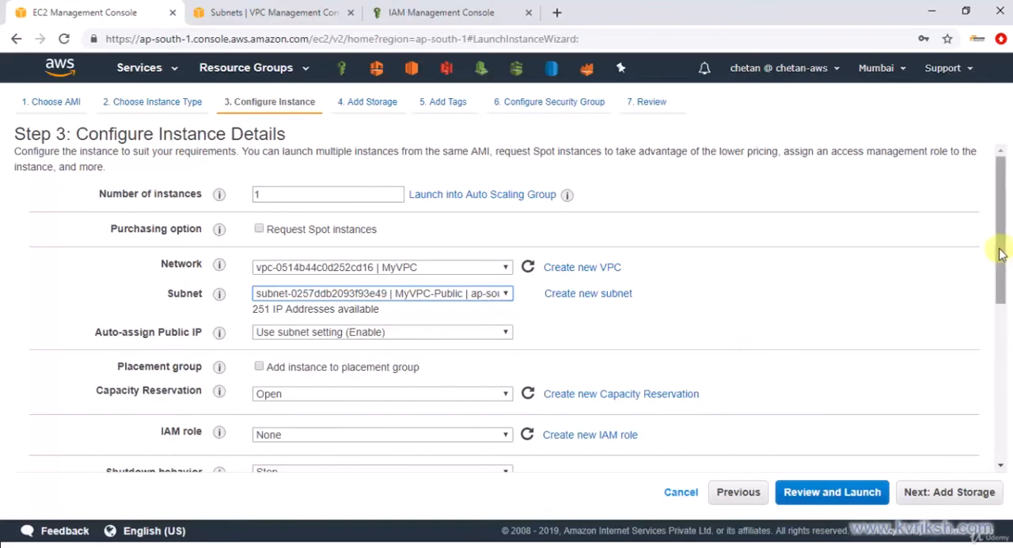
left_click(969, 497)
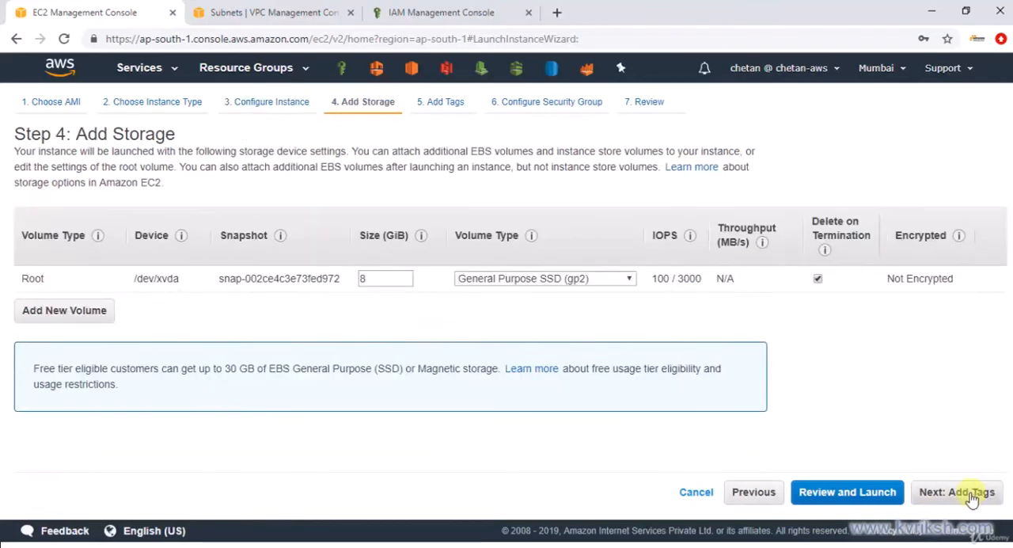
left_click(970, 496)
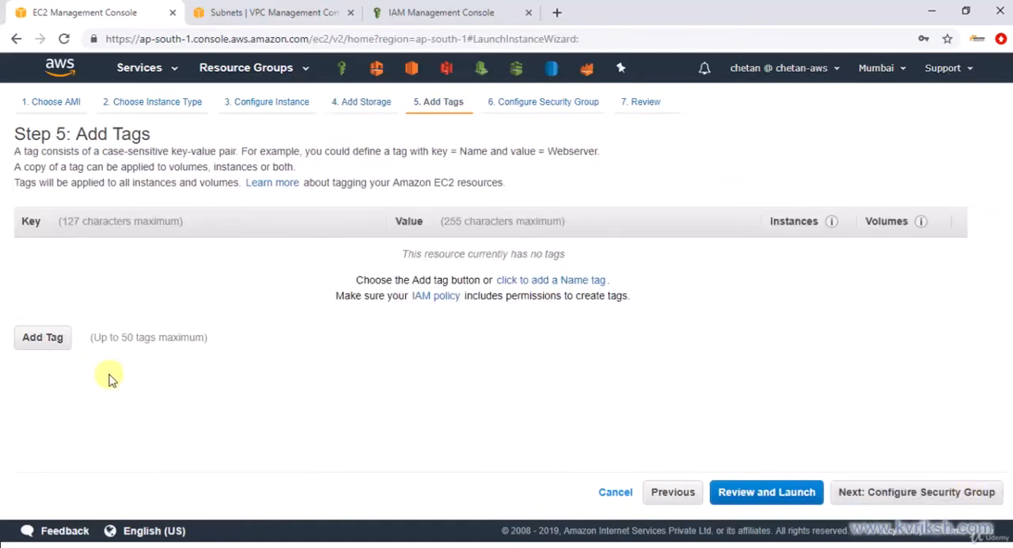
Tag the instance with key Name and value PublicEC2, and proceed to the security group configuration
left_click(44, 338)
type("Name")
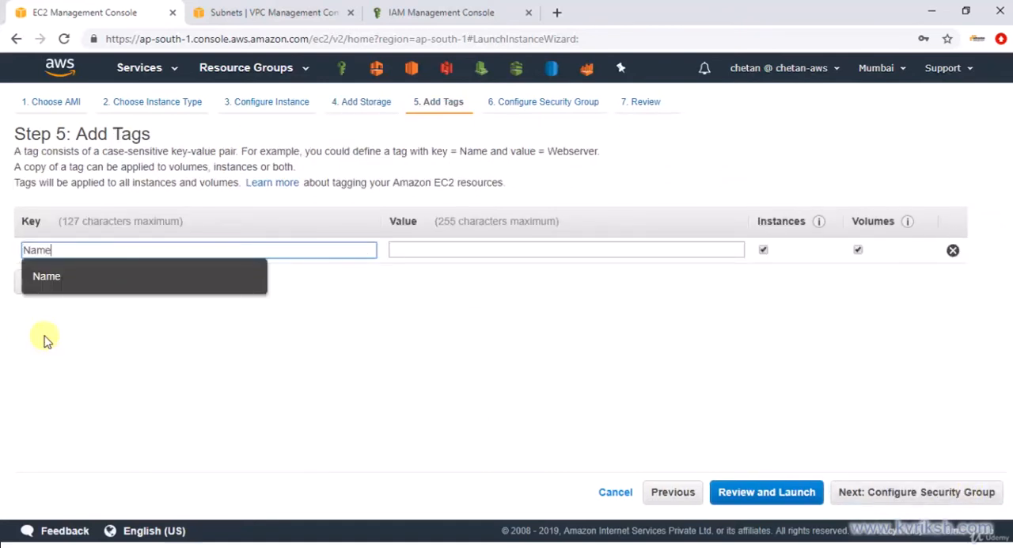
key("Tab")
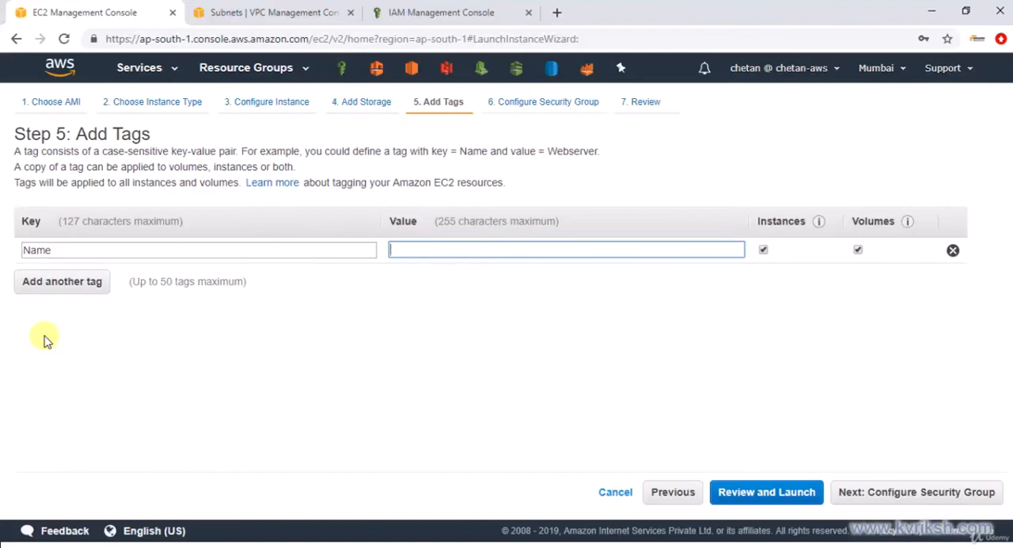
type("P")
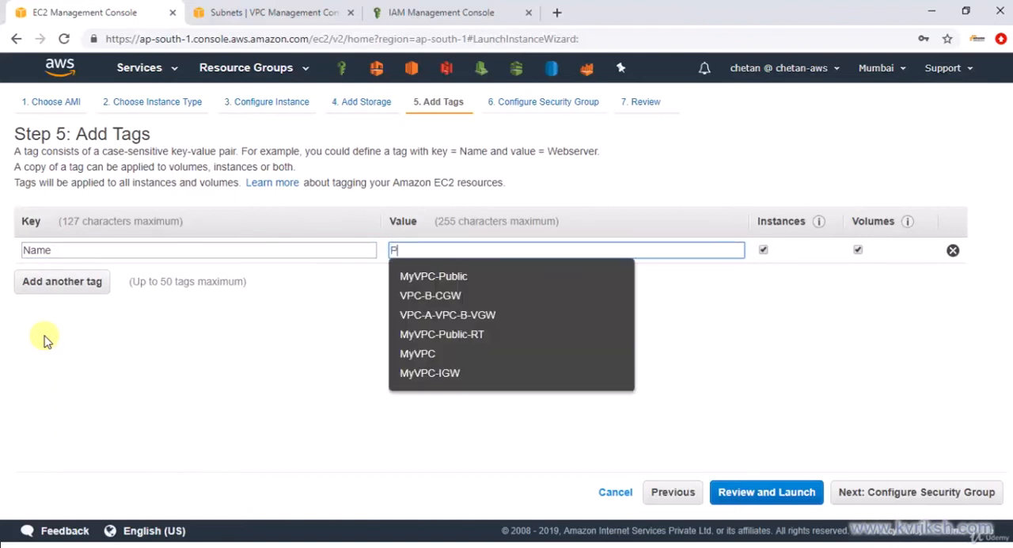
type("ublicEC2")
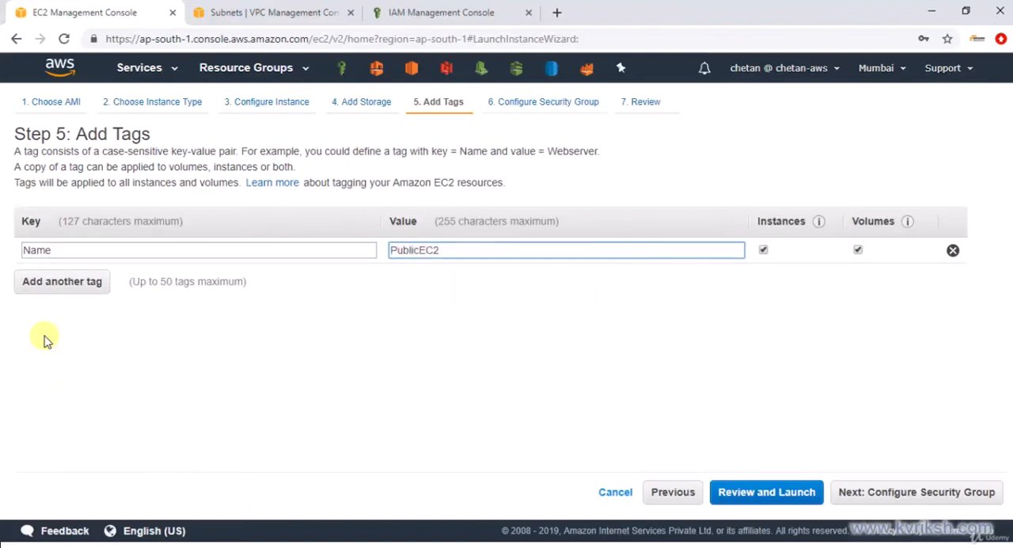
left_click(889, 491)
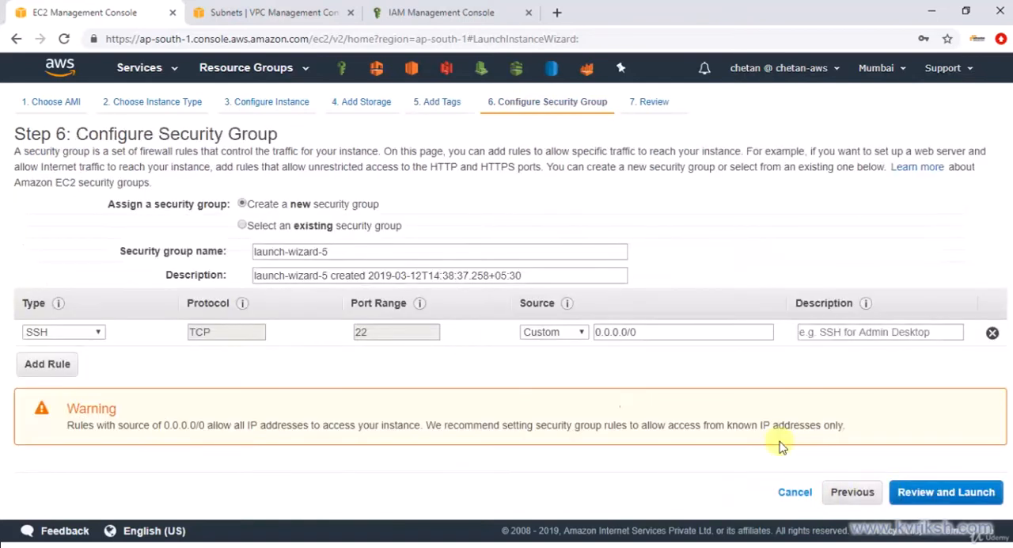
Name and describe the new security group as PublicSG, restrict its SSH rule's source to My IP, and proceed to the review
left_click_drag(332, 251, 222, 250)
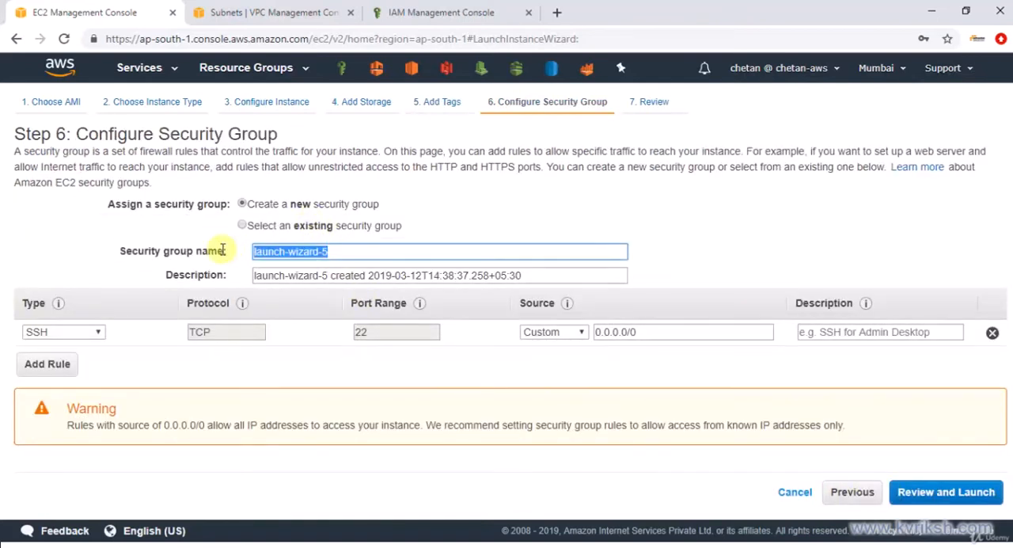
type("PublicSG")
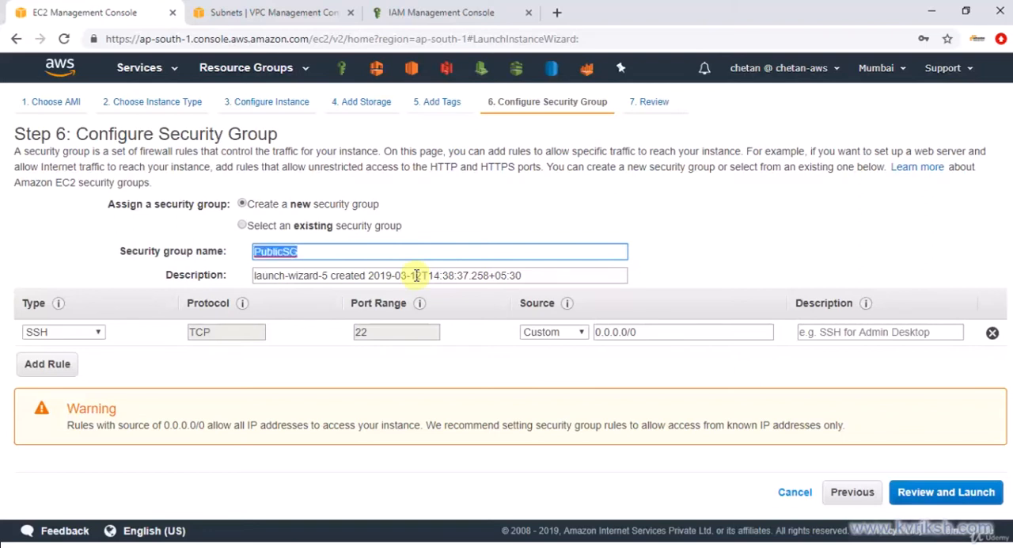
left_click_drag(519, 276, 94, 272)
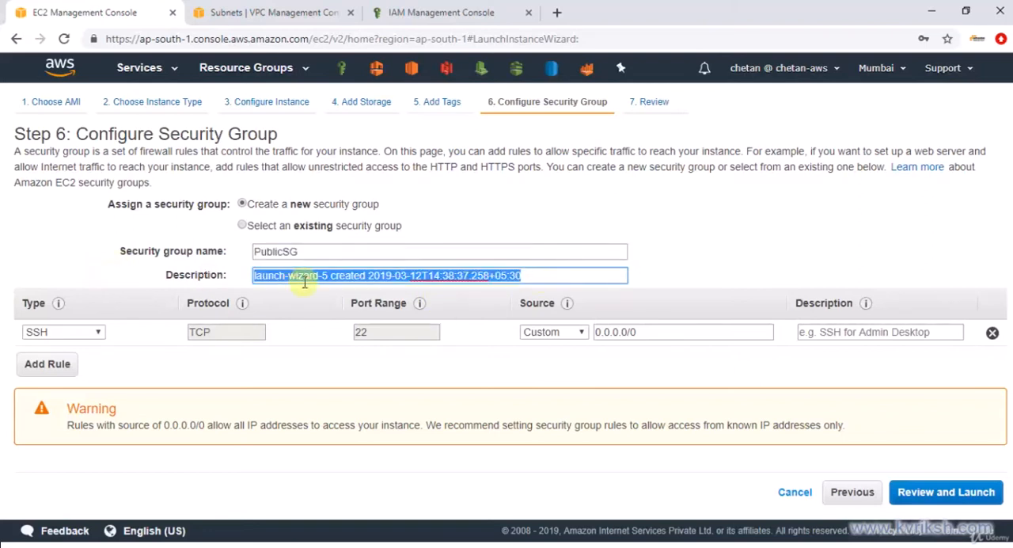
type("PublicSG")
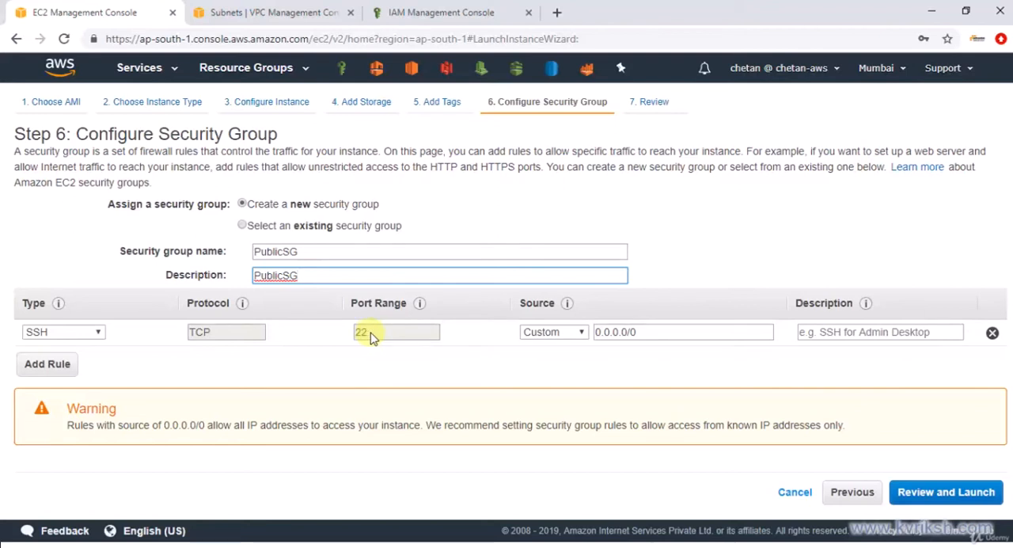
left_click(556, 334)
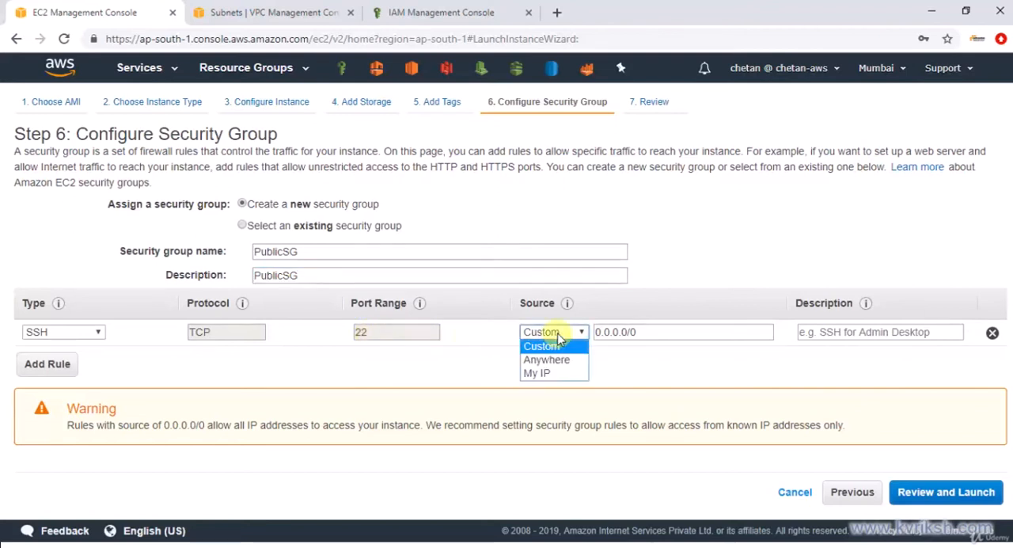
left_click(546, 374)
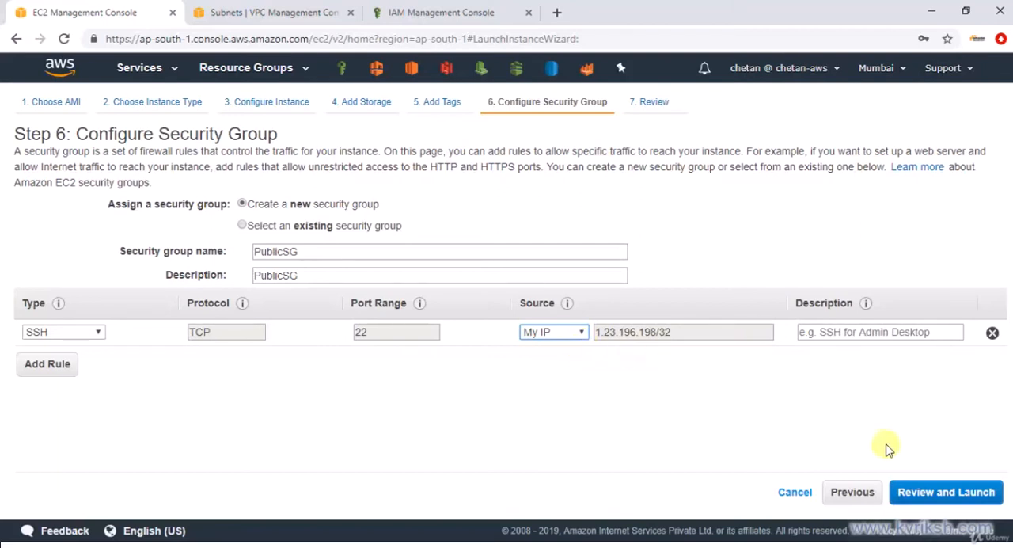
left_click(947, 493)
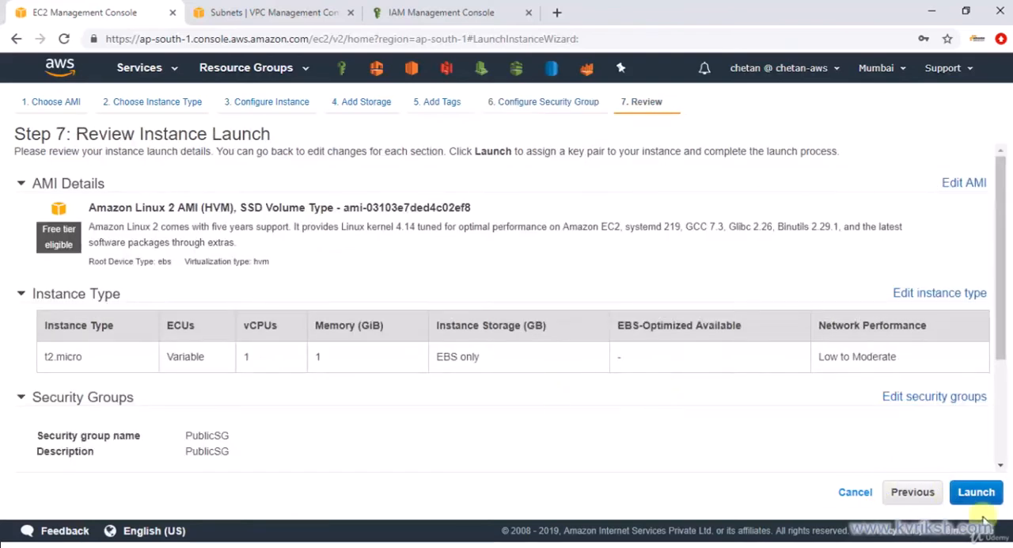
Launch the instance with the preselected existing key pair, acknowledging access to its private key file
left_click(975, 493)
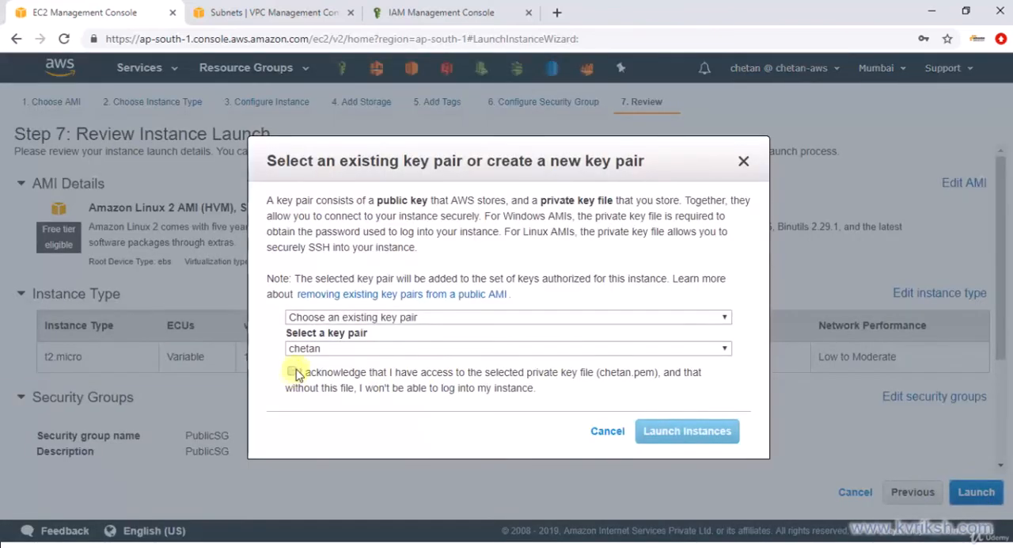
left_click(313, 350)
left_click(314, 358)
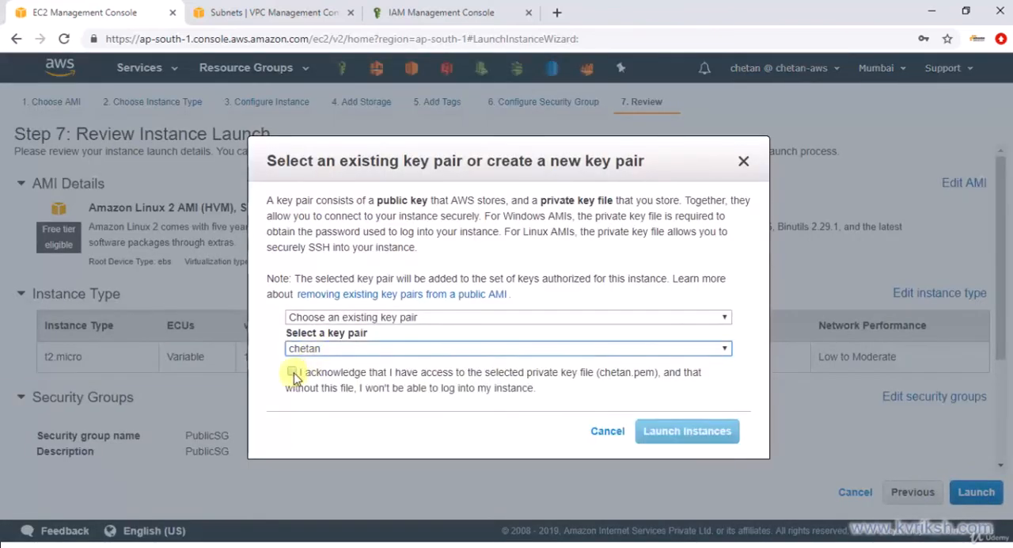
left_click(292, 372)
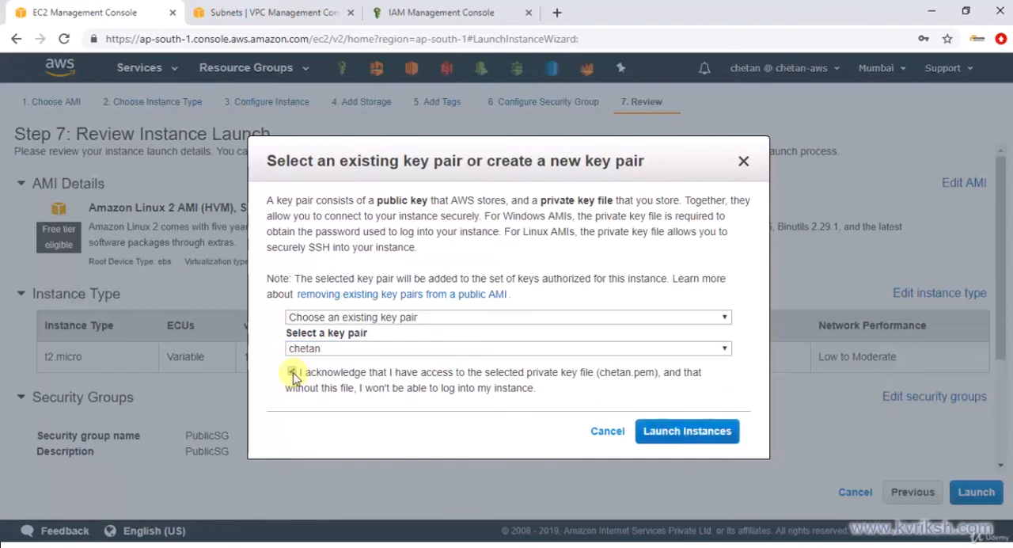
left_click(689, 437)
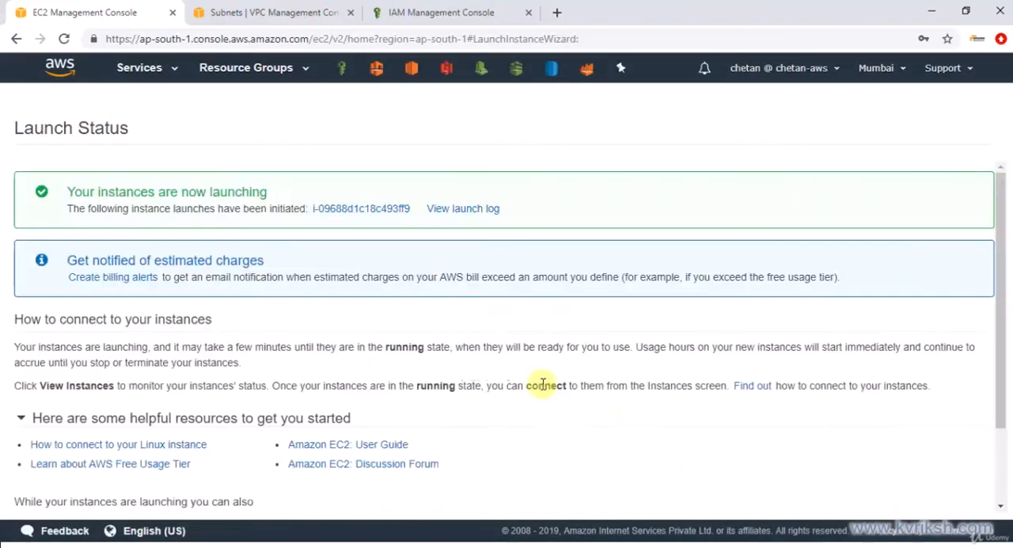
View the launched PublicEC2 instance's details, refresh its status, and copy its IPv4 public IP
scroll(841, 340, "down", 3)
left_click(922, 491)
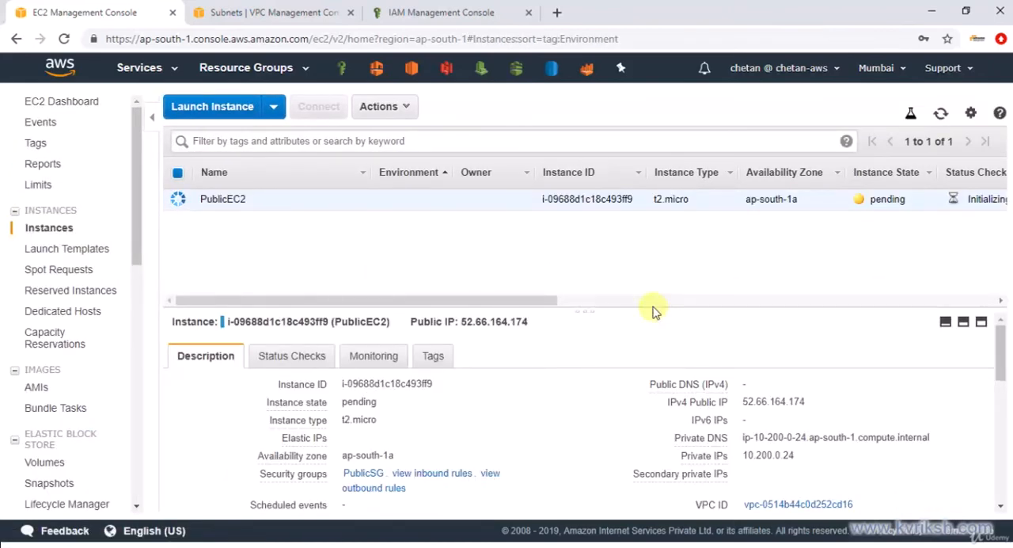
left_click_drag(654, 311, 645, 256)
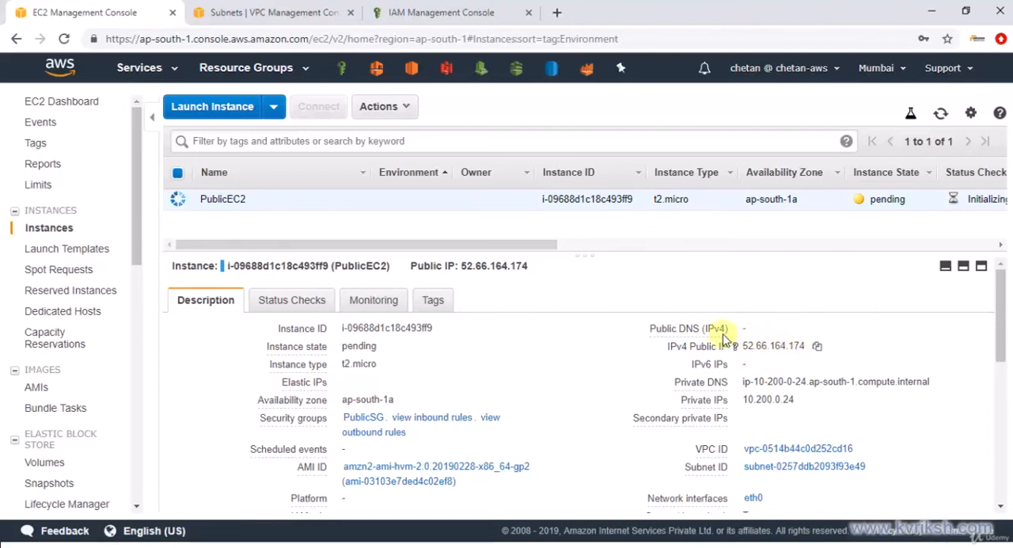
left_click(941, 113)
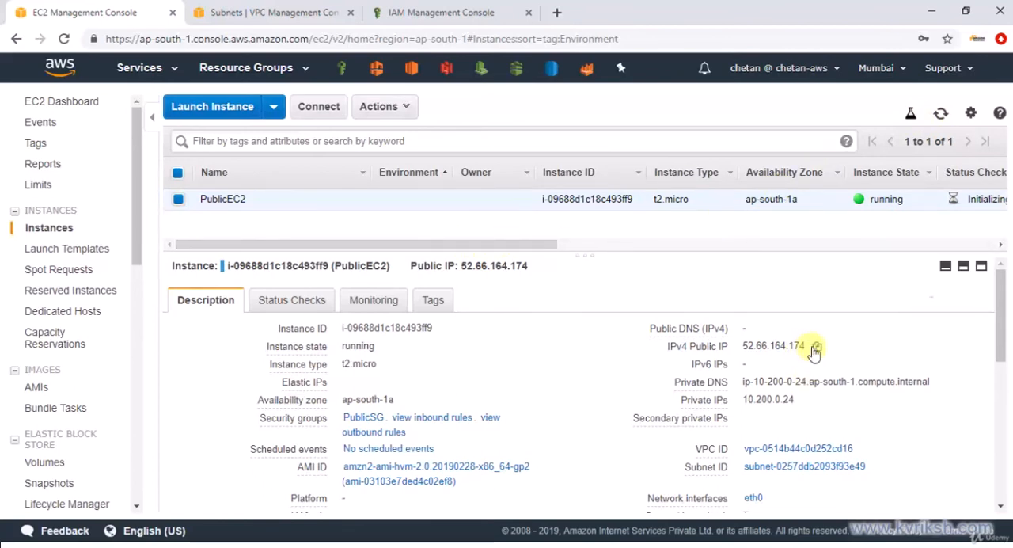
left_click(818, 348)
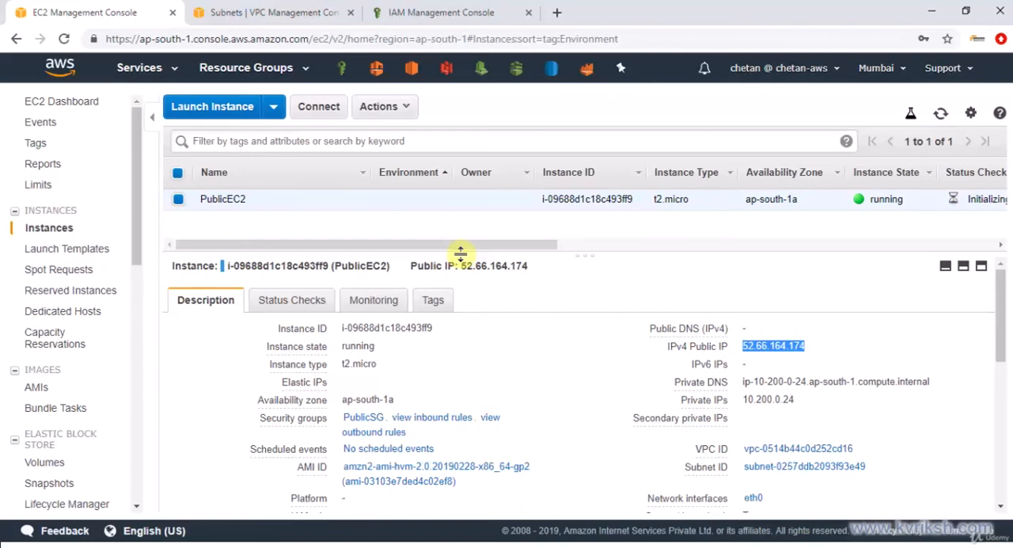
Open PuTTY and enter the instance's copied public IP, 52.66.164.174, as the host name
key("super")
type("putty")
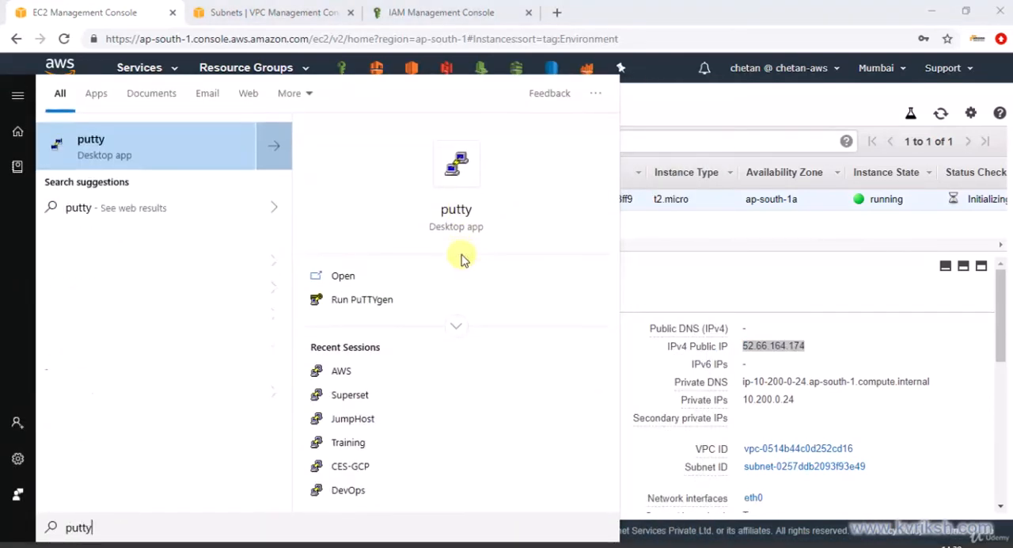
key("Return")
key("ctrl+v")
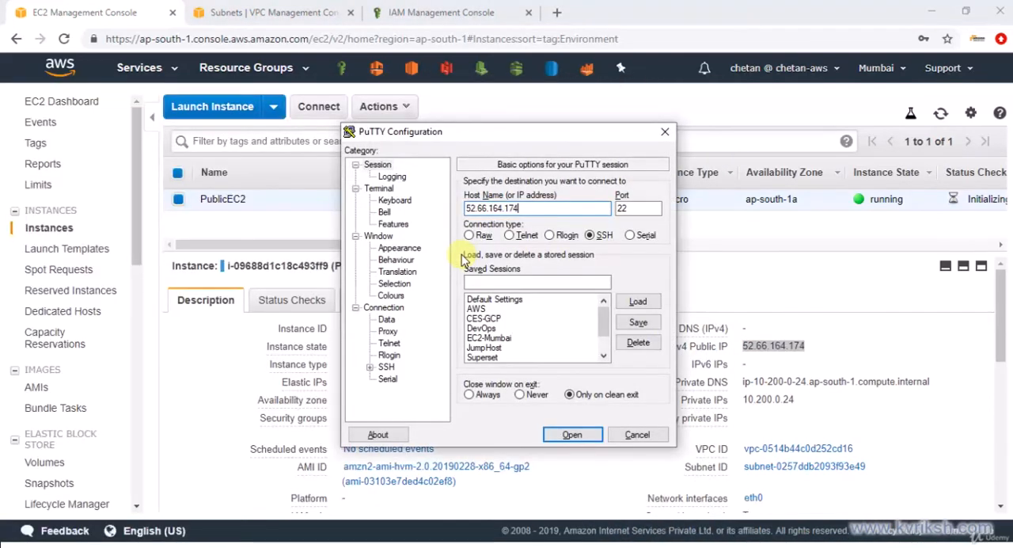
Set the SSH authentication private key to the instance owner's Mumbai .ppk file from the Keys folder
left_click(369, 366)
left_click(400, 355)
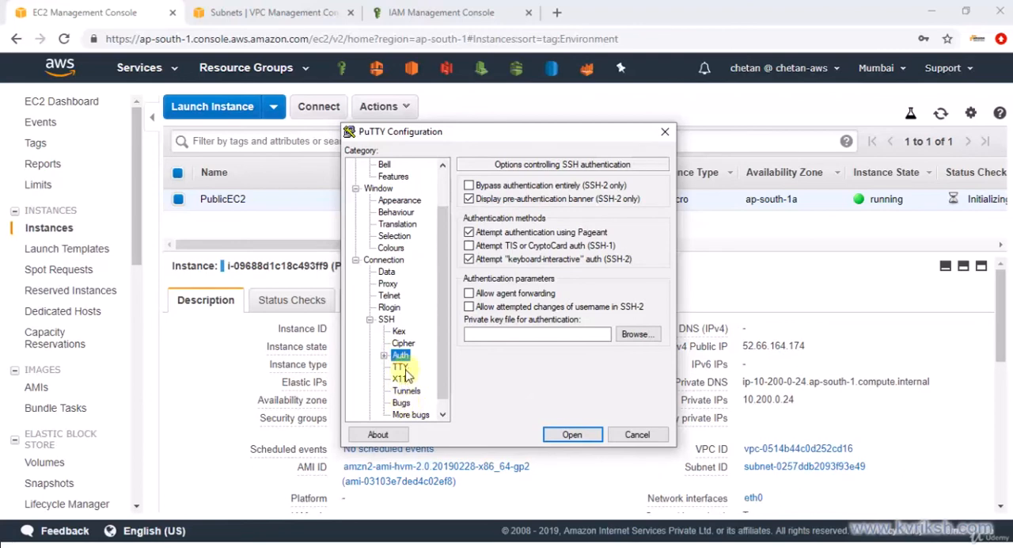
left_click(635, 334)
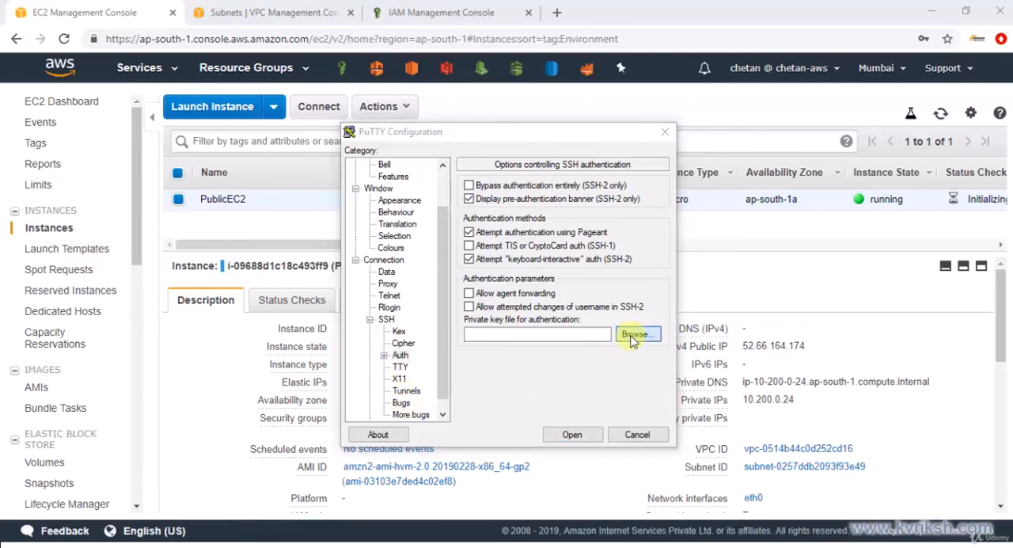
left_click(560, 249)
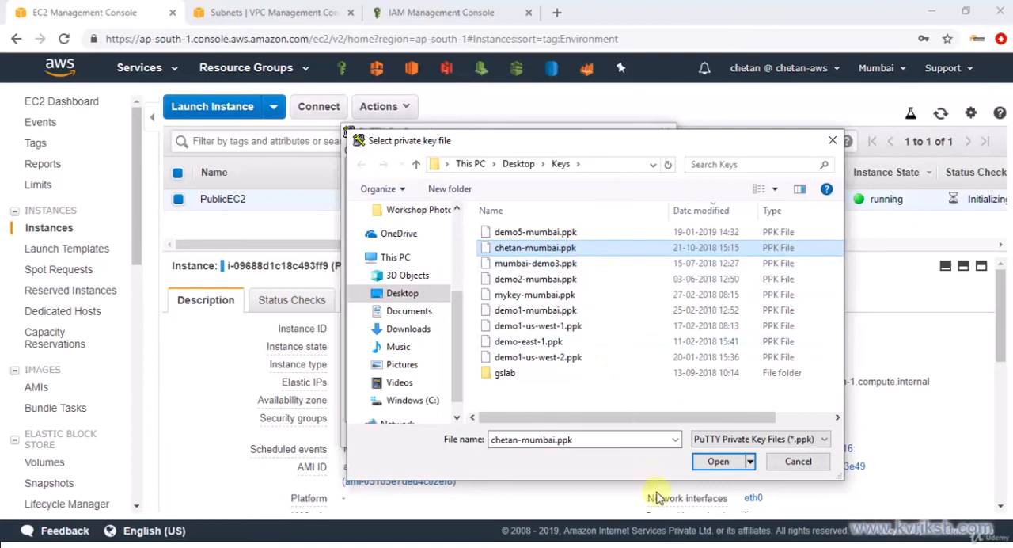
left_click(717, 463)
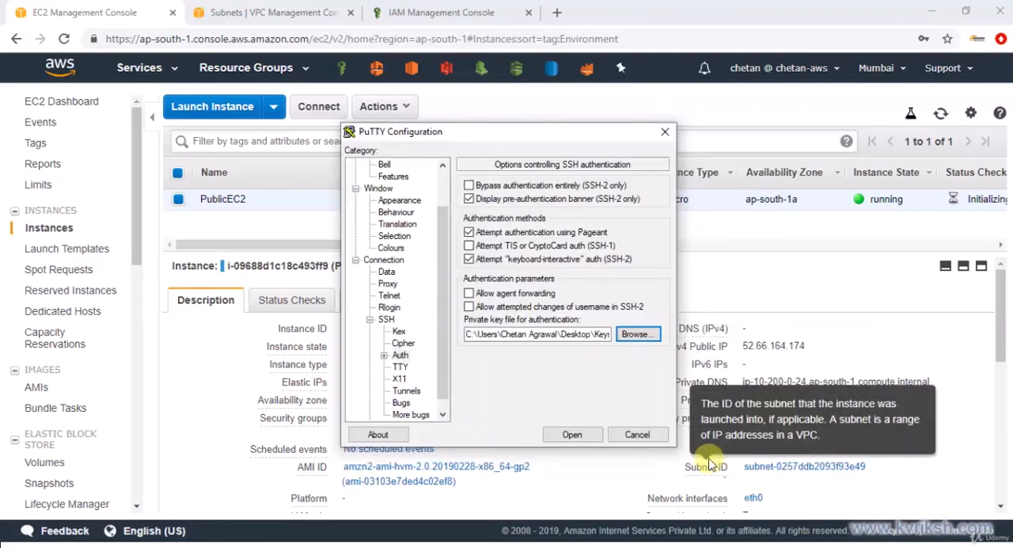
Open the SSH connection, trust the server's host key, maximize the terminal, and log in as ec2-user
left_click(582, 436)
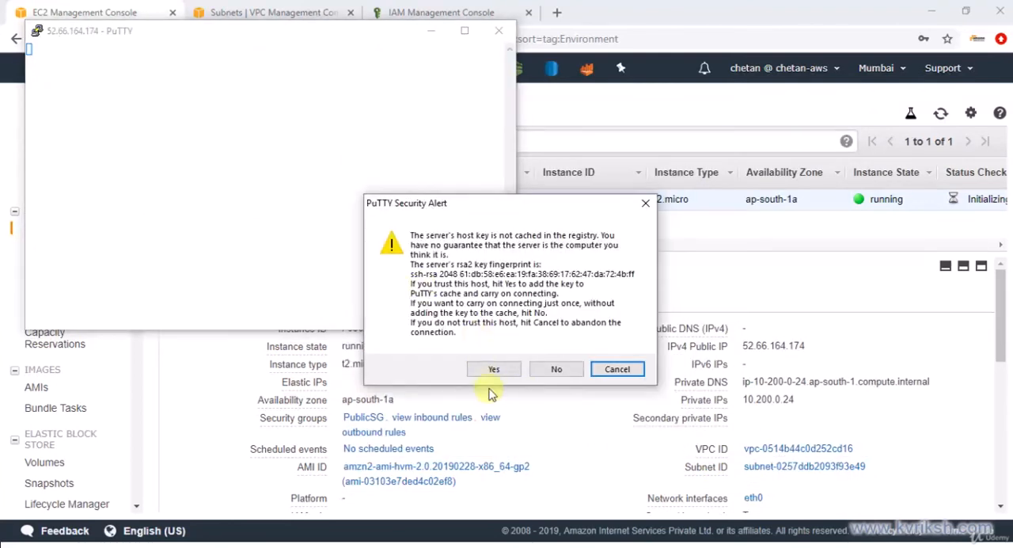
left_click(492, 370)
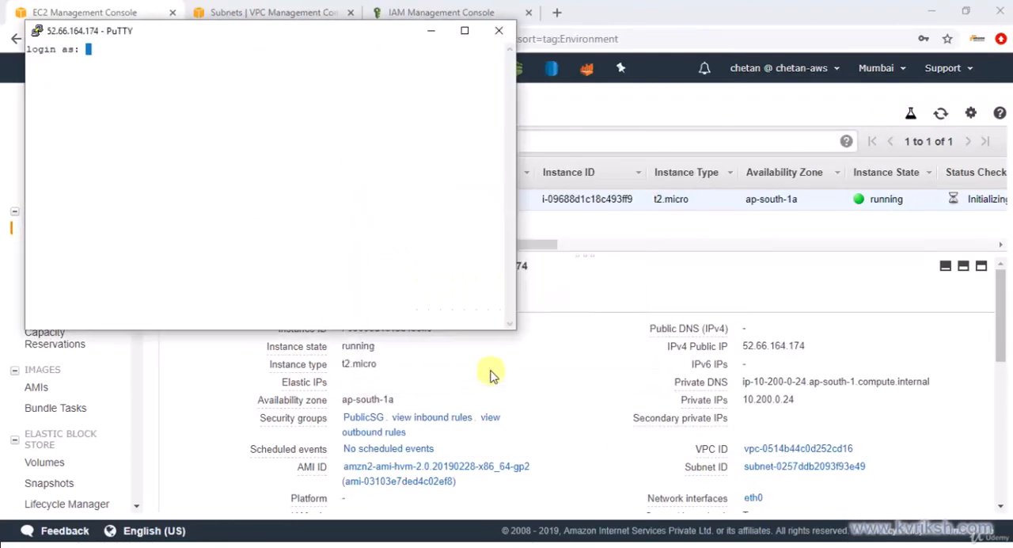
left_click(465, 30)
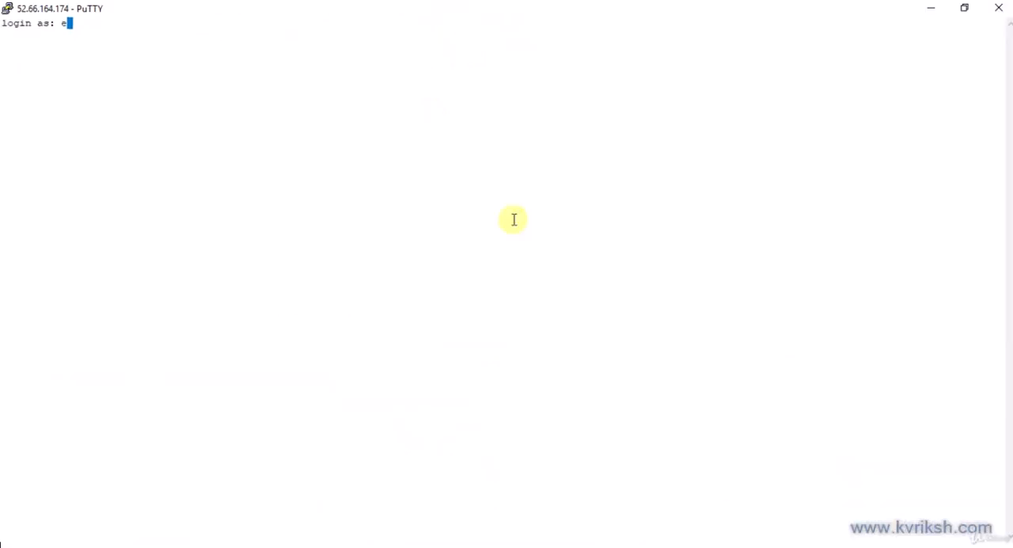
type("ec2-user")
key("Return")
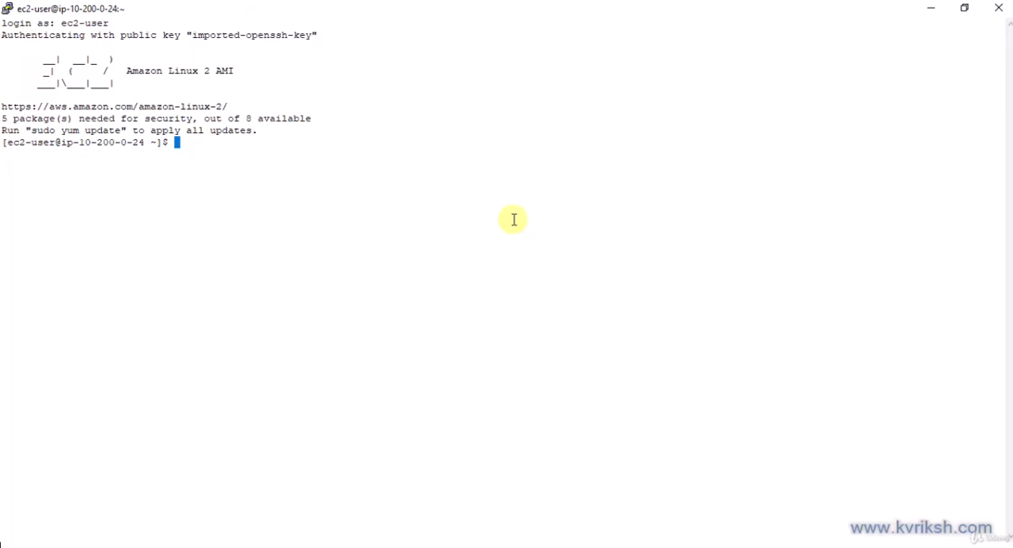
Switch to the 192.168.56.101 PuTTY session and list the keys folder with ls -lrt
key("alt+Tab")
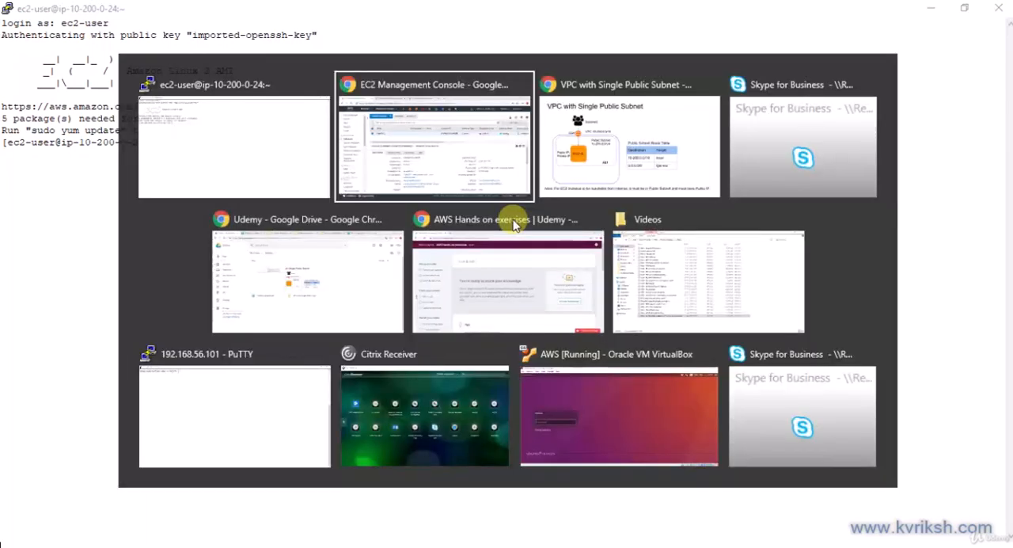
key("alt+Tab")
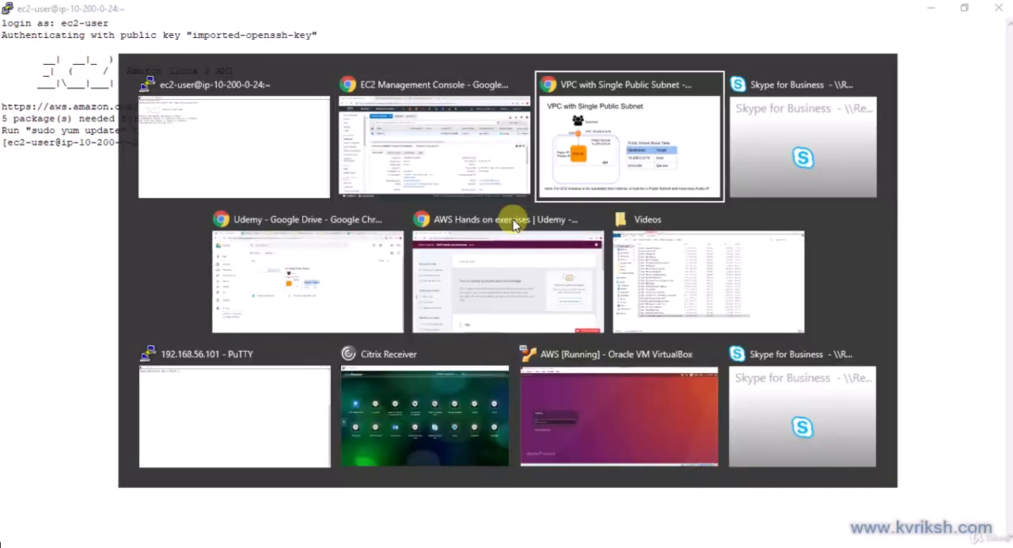
key("alt+Tab")
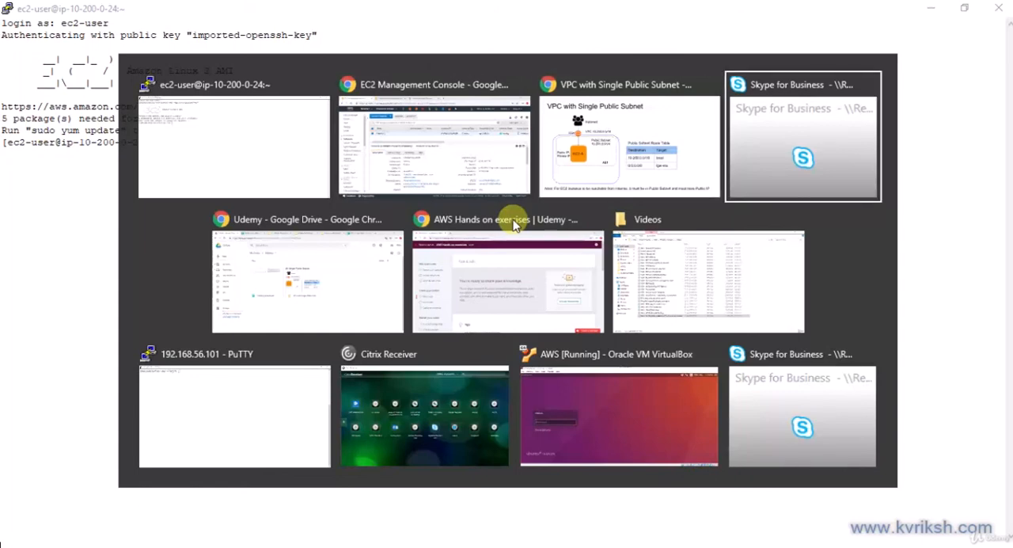
key("alt+Tab")
key("alt+Tab")
key("alt+Tab")
key("alt+Tab")
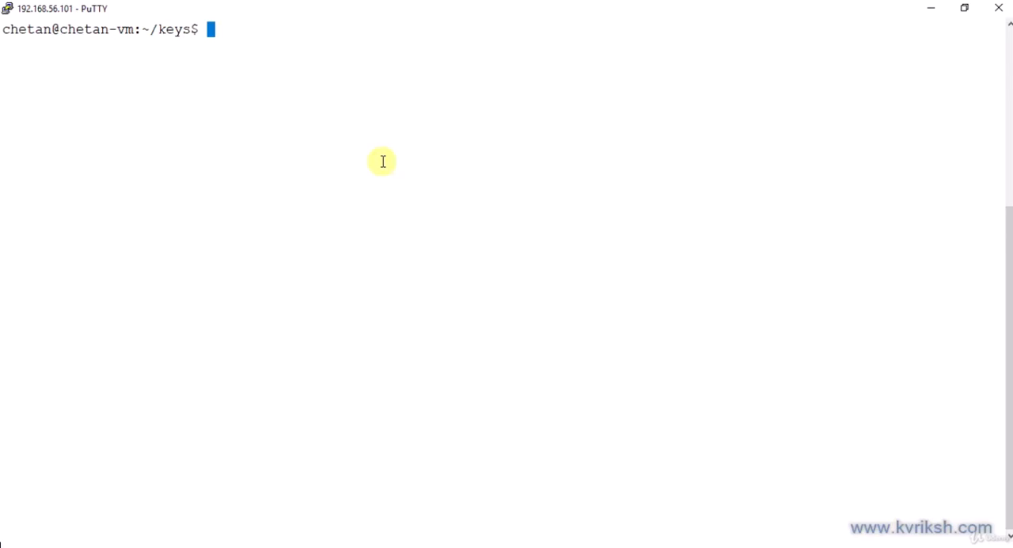
type("ls -lrt")
key("Return")
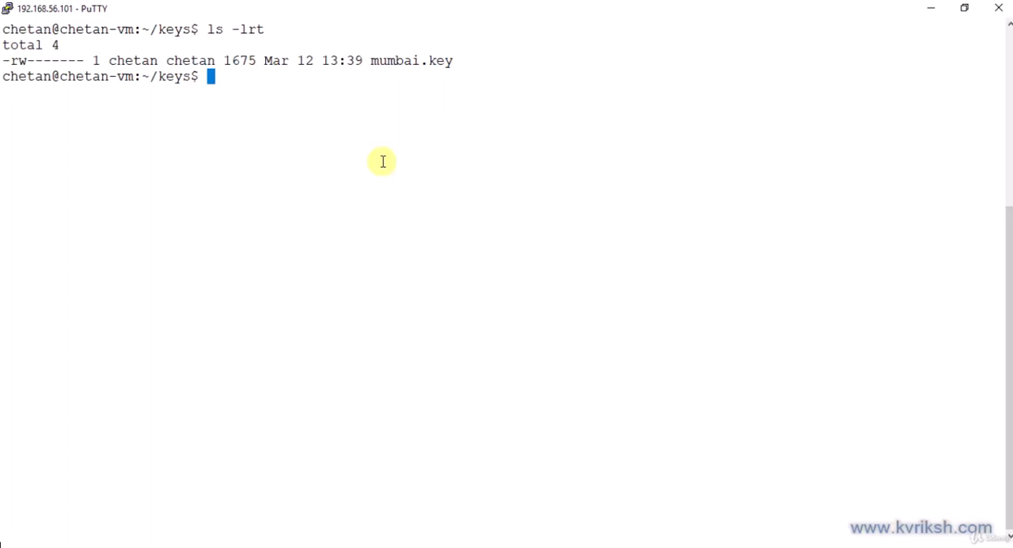
type("ssh -i mumbai.key ")
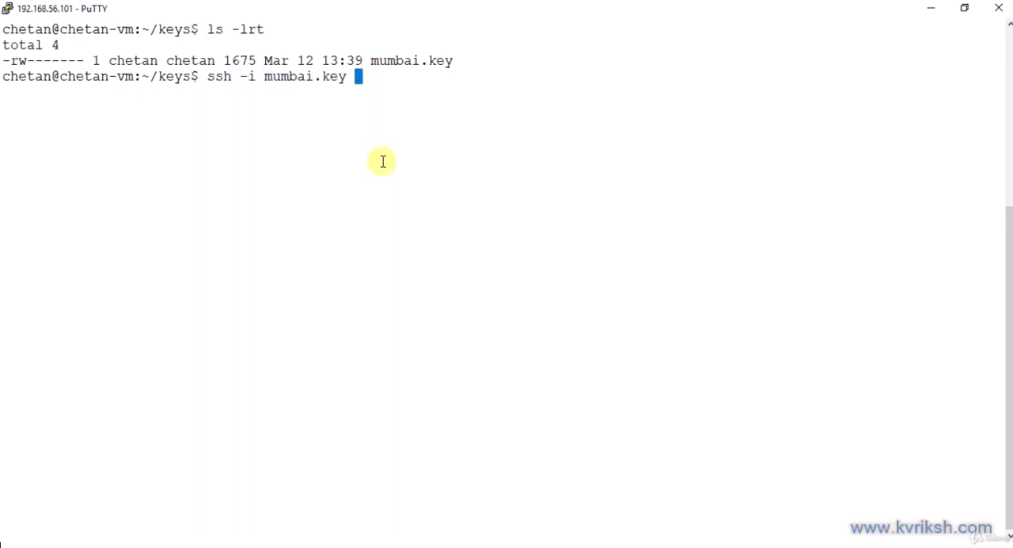
type("ec2-us")
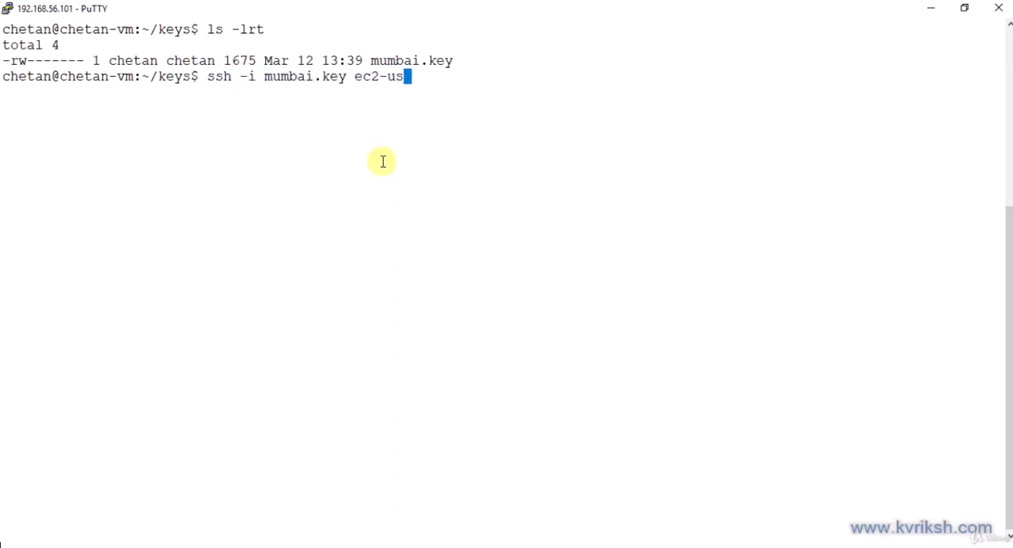
type("er@")
right_click(382, 162)
key("Return")
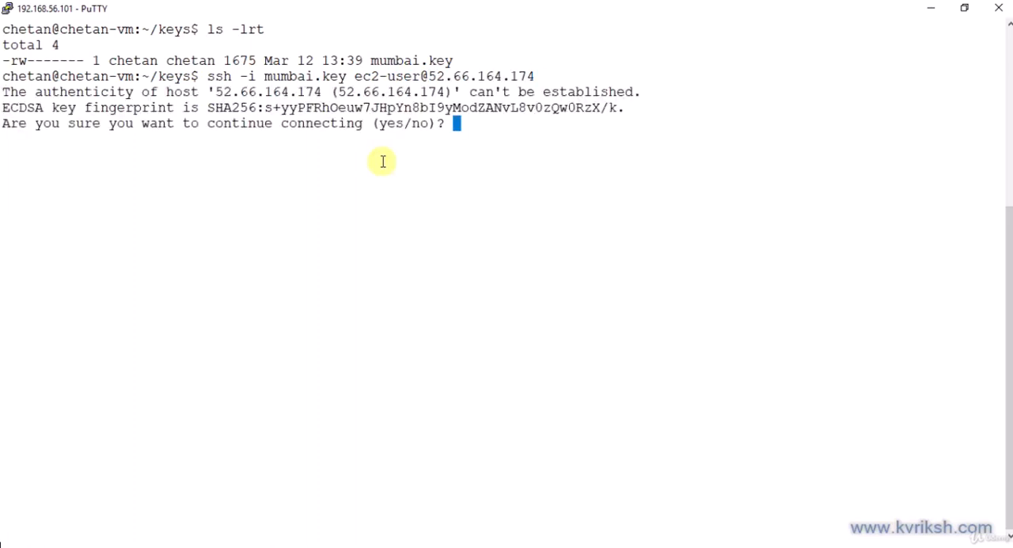
type("yes")
key("Return")
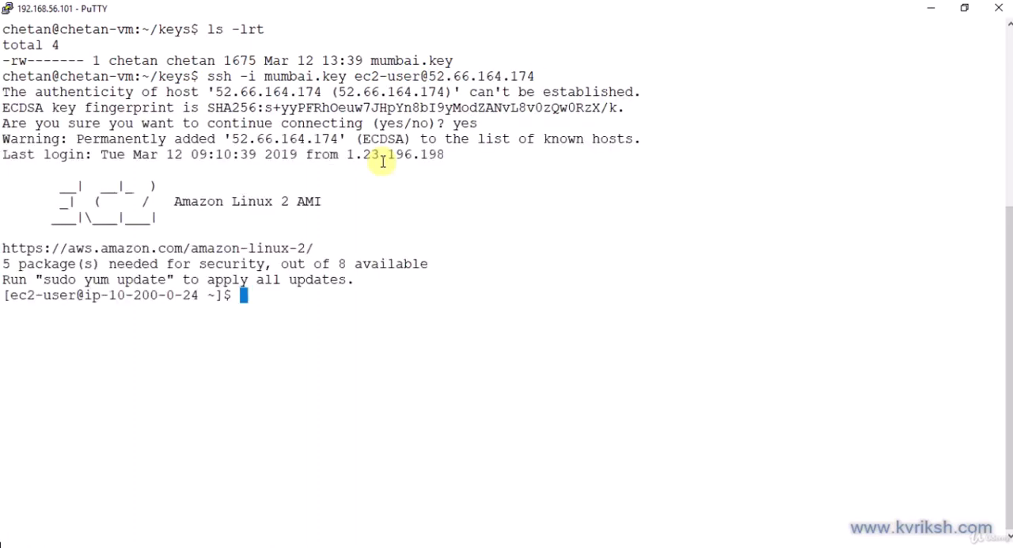
key("Return")
key("Return")
key("Return")
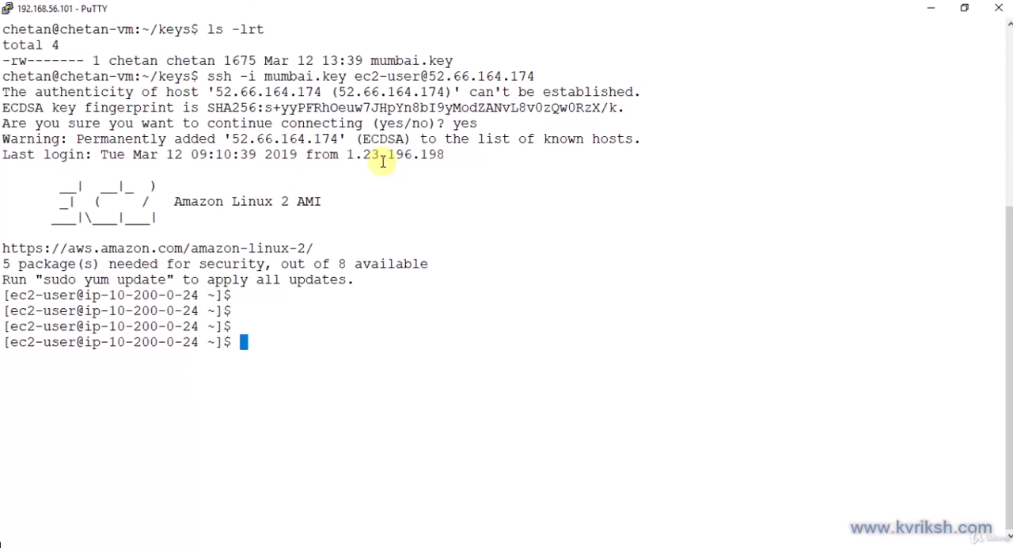